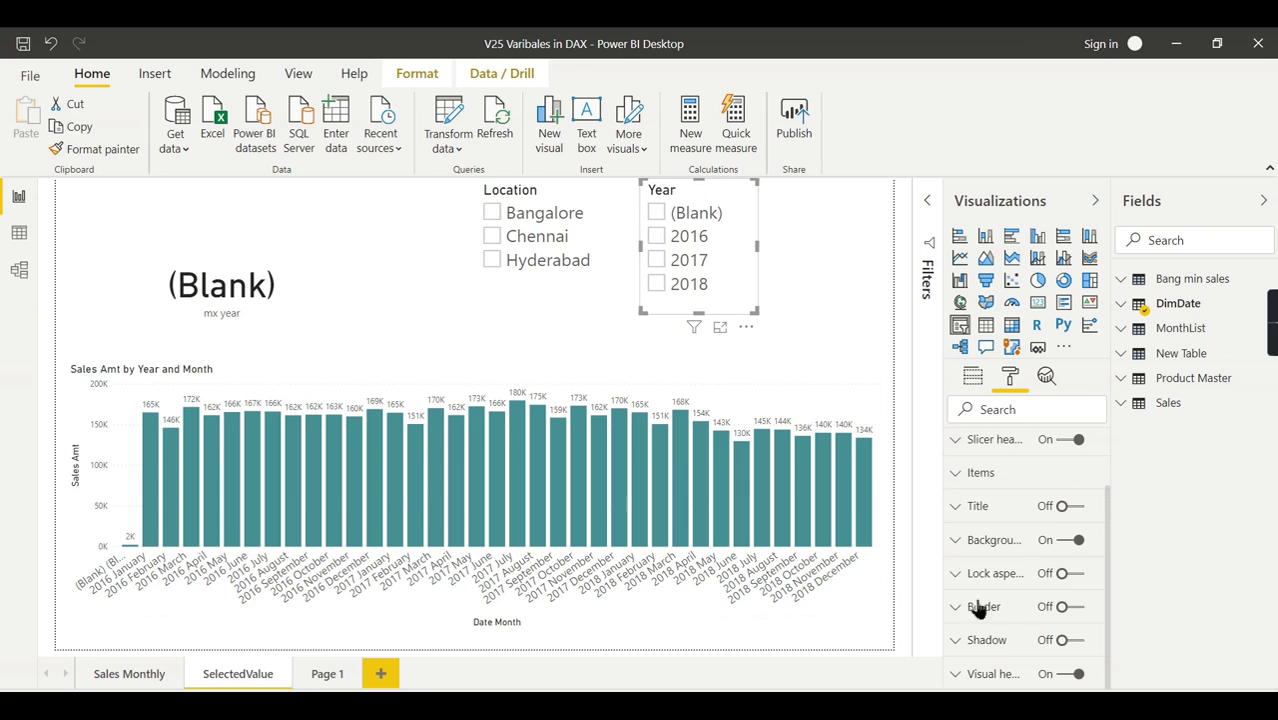
# Step: Enlarge the column chart's data labels to 12 pt text size
pyautogui.click(770, 398)
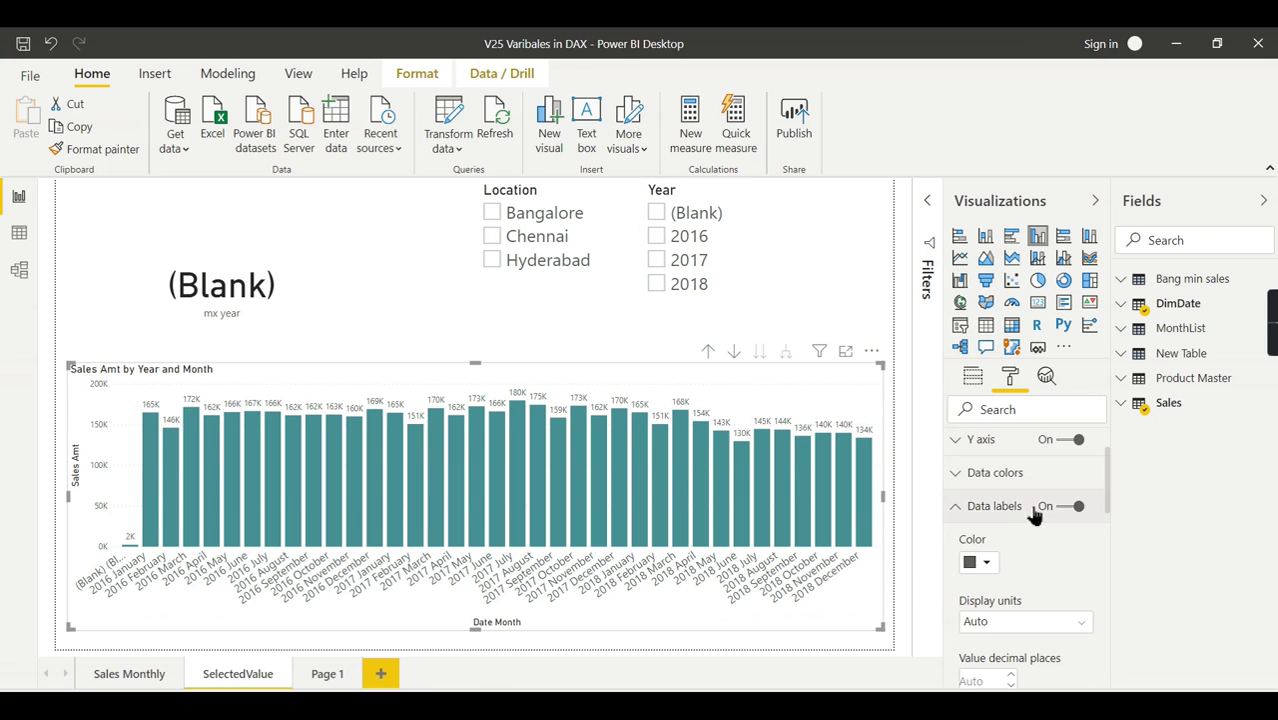
pyautogui.scroll(-3, 1043, 607)
pyautogui.click(1011, 545)
pyautogui.click(1011, 545)
pyautogui.click(1012, 546)
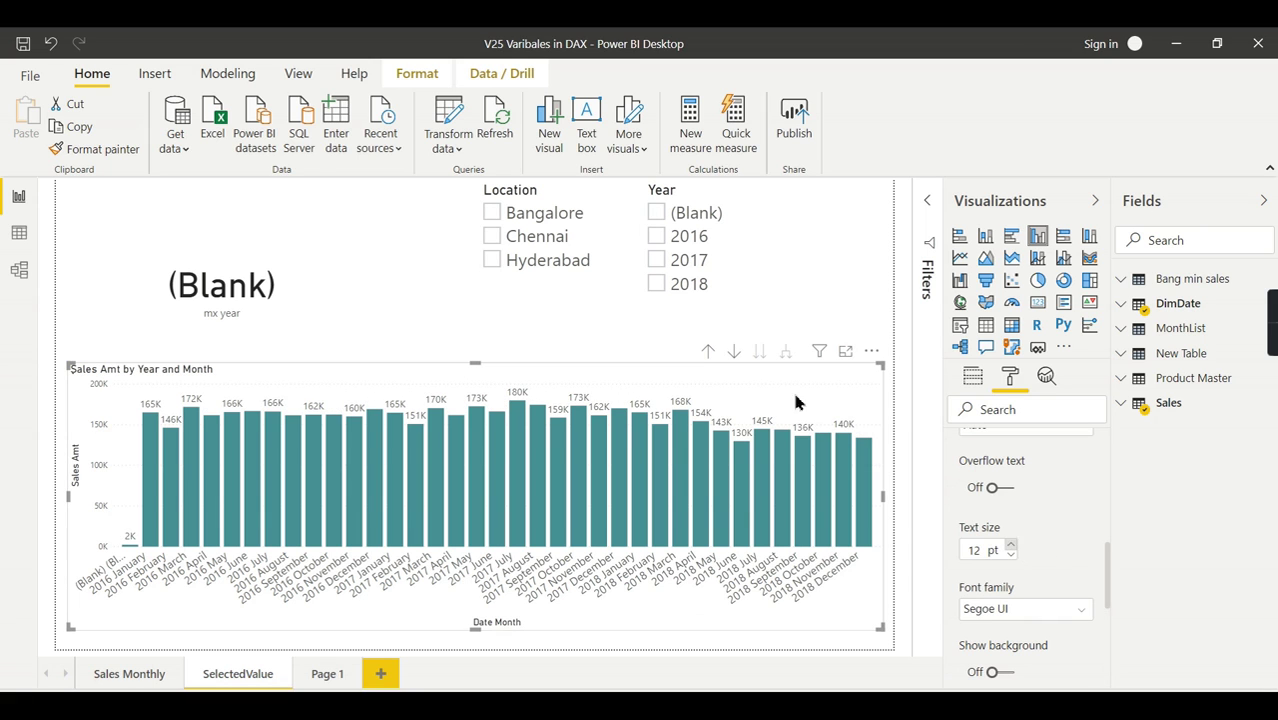
# Step: Filter the report to 2018 in the Year slicer and reselect the chart
pyautogui.click(683, 283)
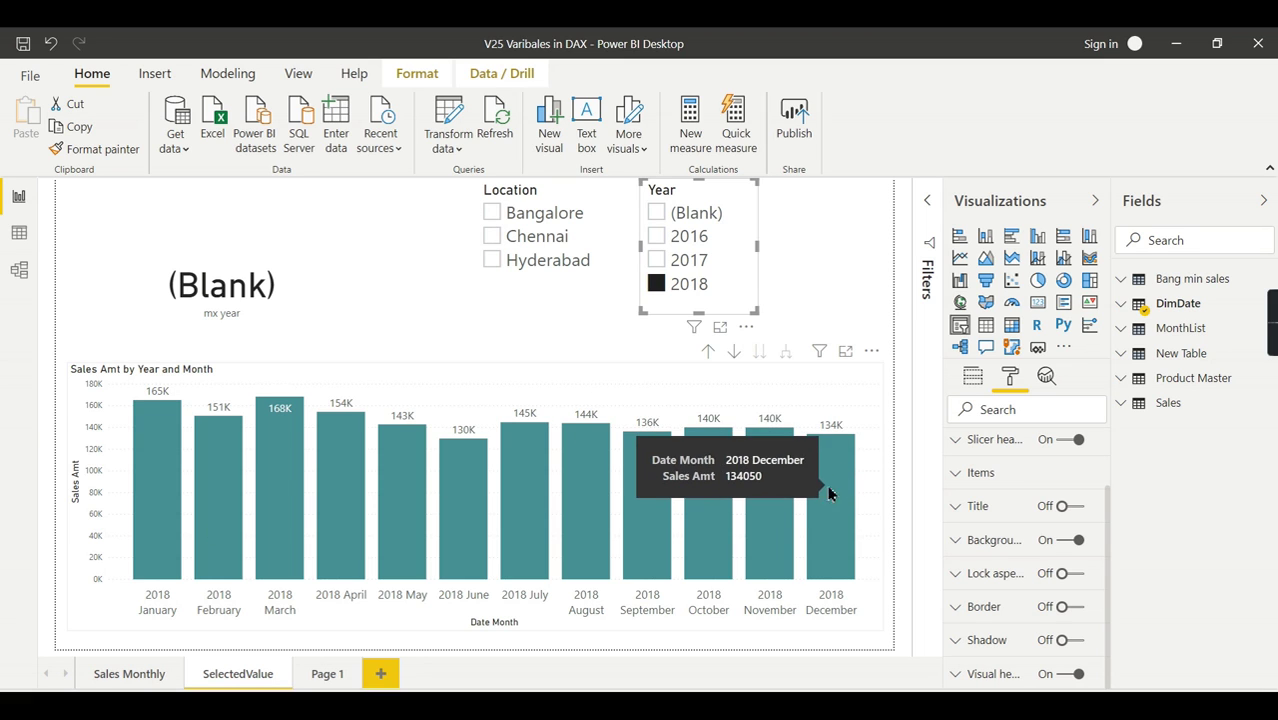
pyautogui.click(781, 399)
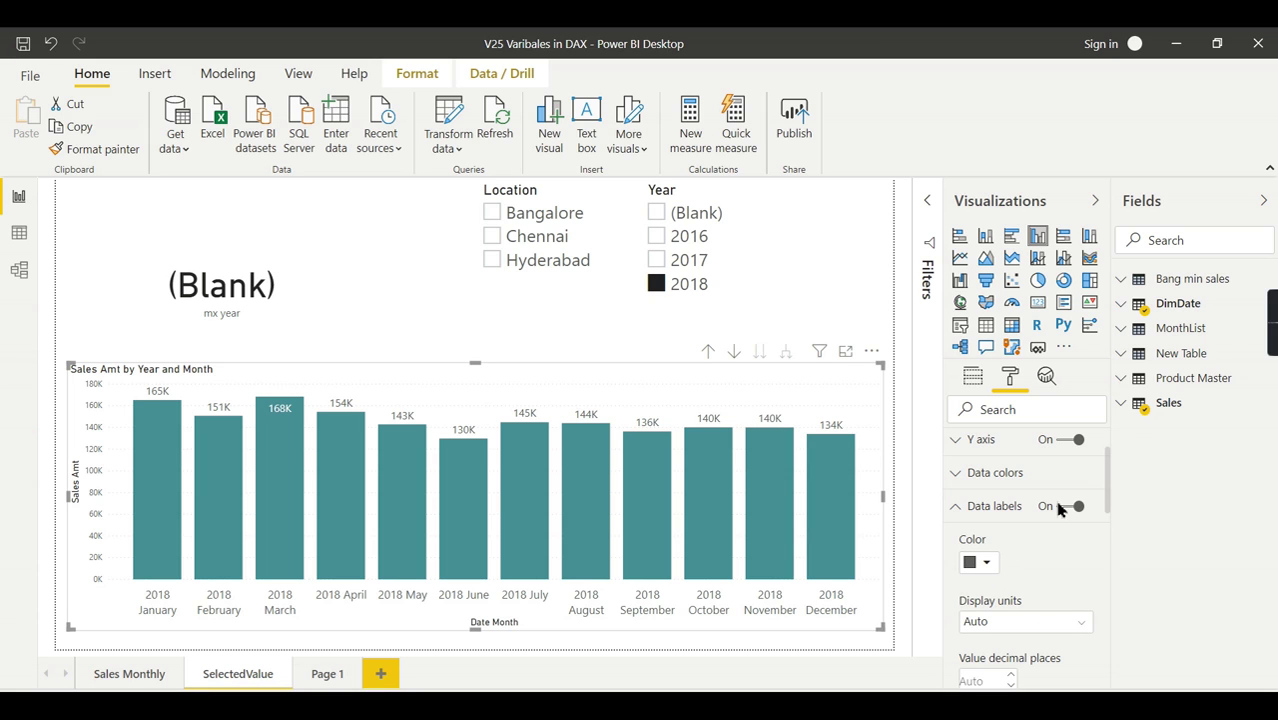
pyautogui.click(1124, 404)
# Step: Review Sales Amt's Sum(Sales[Sales Amount]) formula, then show the chart's Year, Month and Sales Amt fields
pyautogui.scroll(-5, 1253, 520)
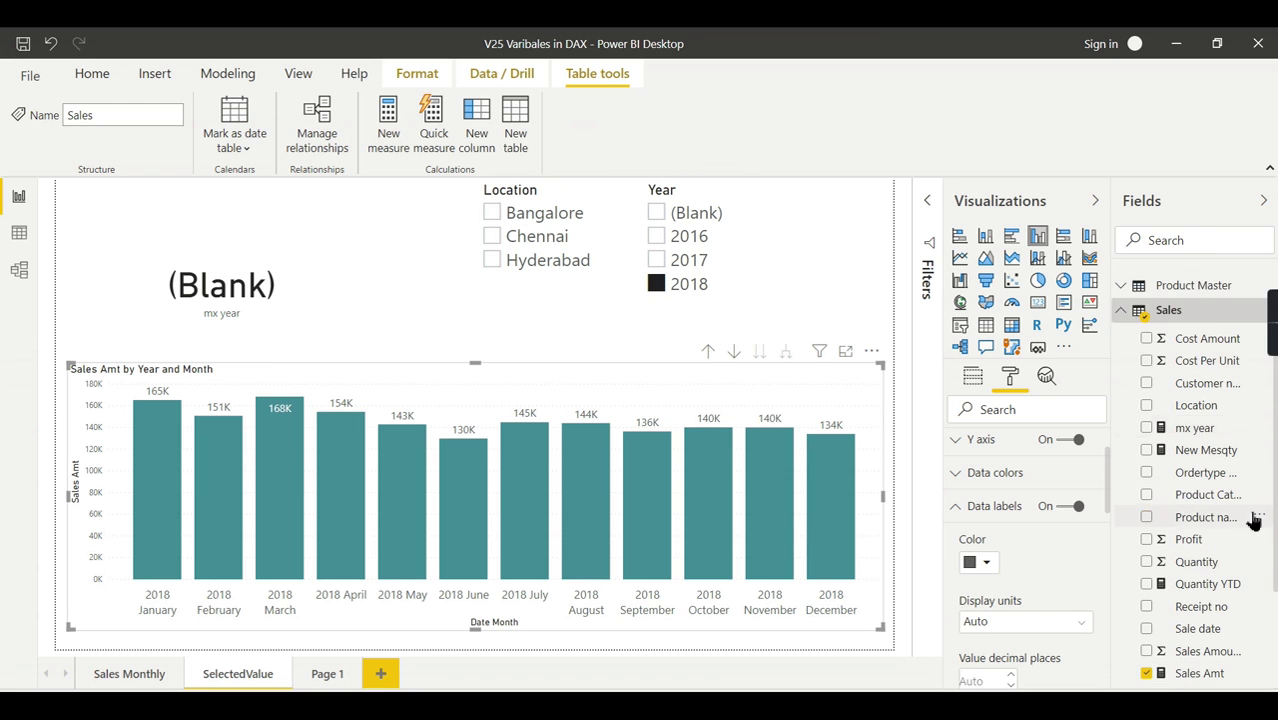
pyautogui.click(1233, 520)
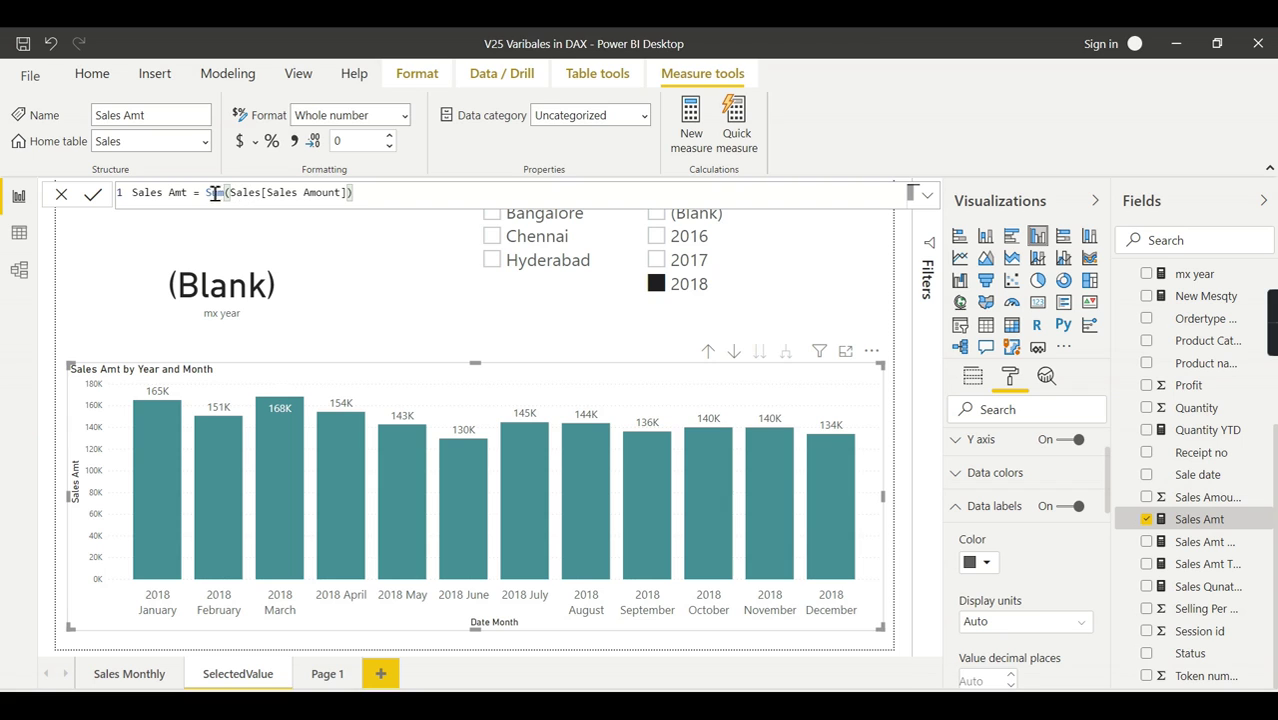
pyautogui.click(479, 197)
pyautogui.scroll(3, 479, 197)
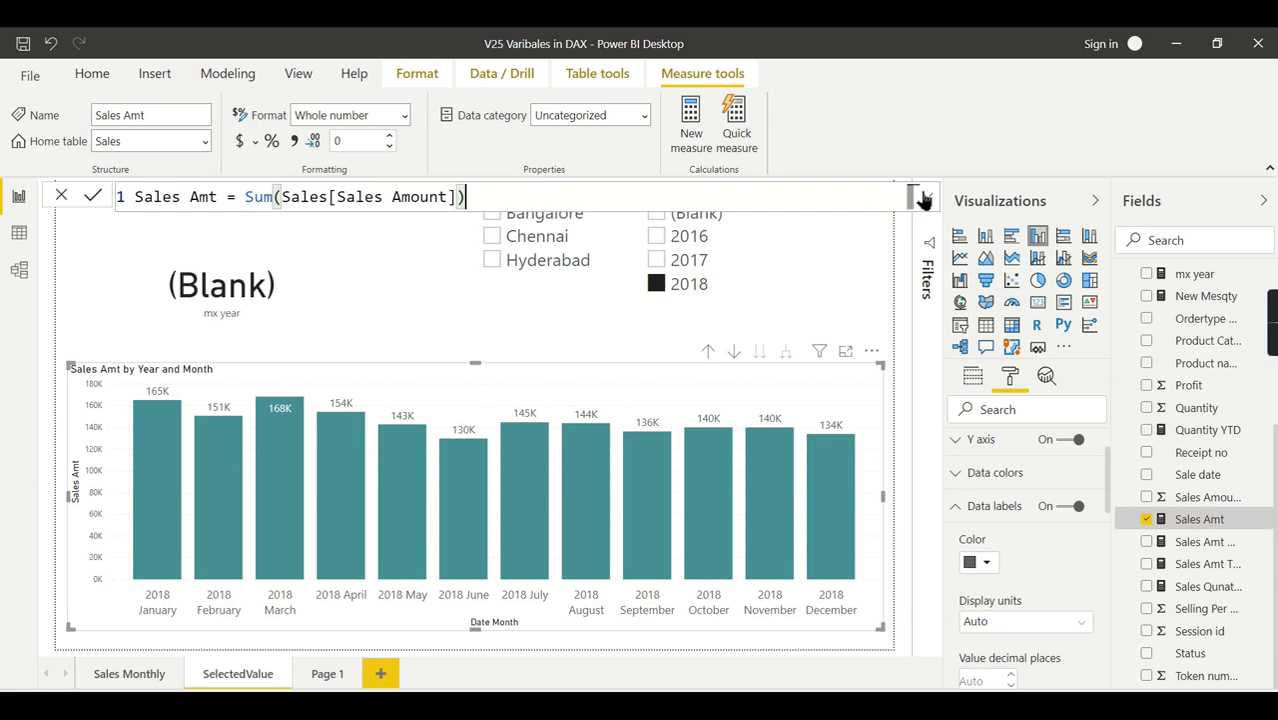
pyautogui.click(924, 196)
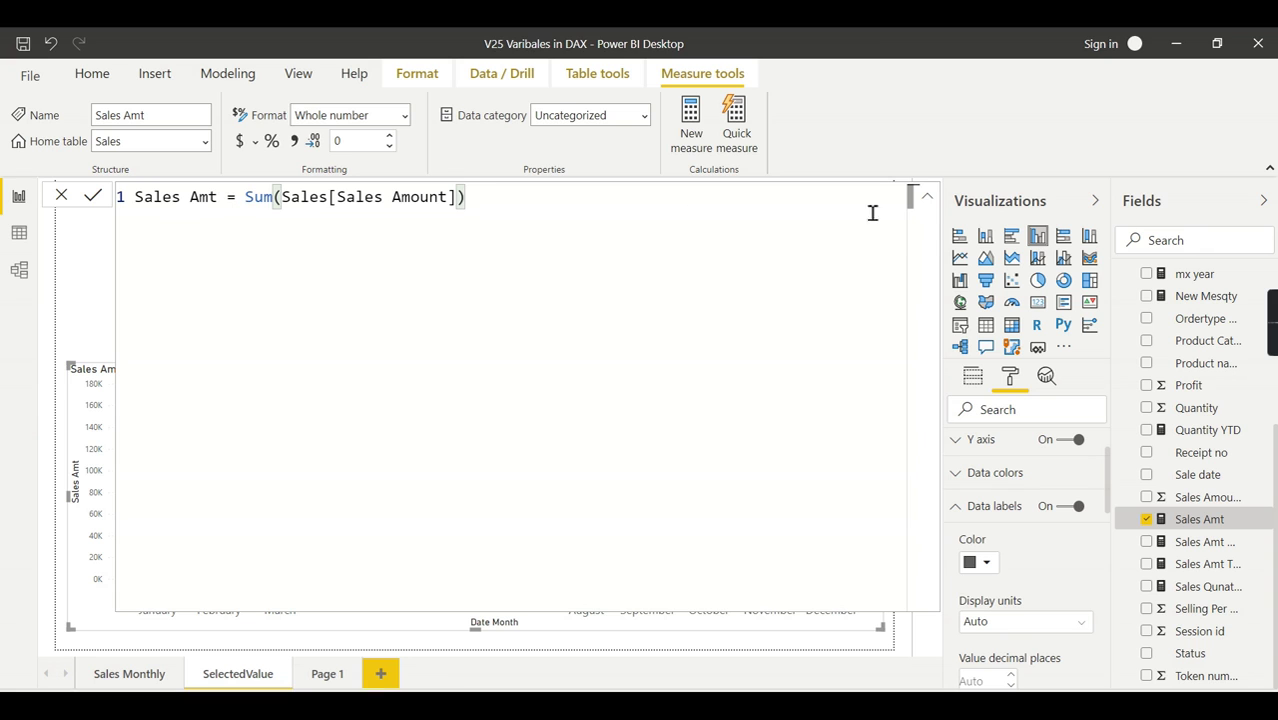
pyautogui.click(924, 196)
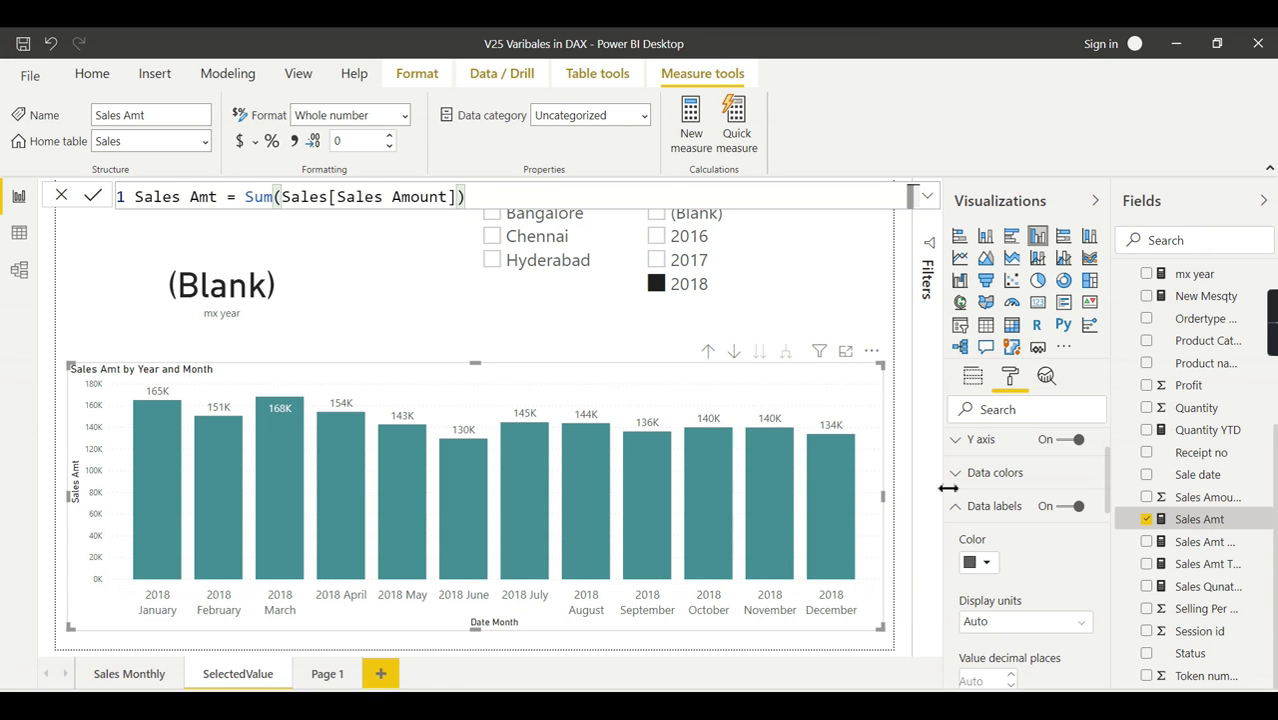
pyautogui.click(974, 377)
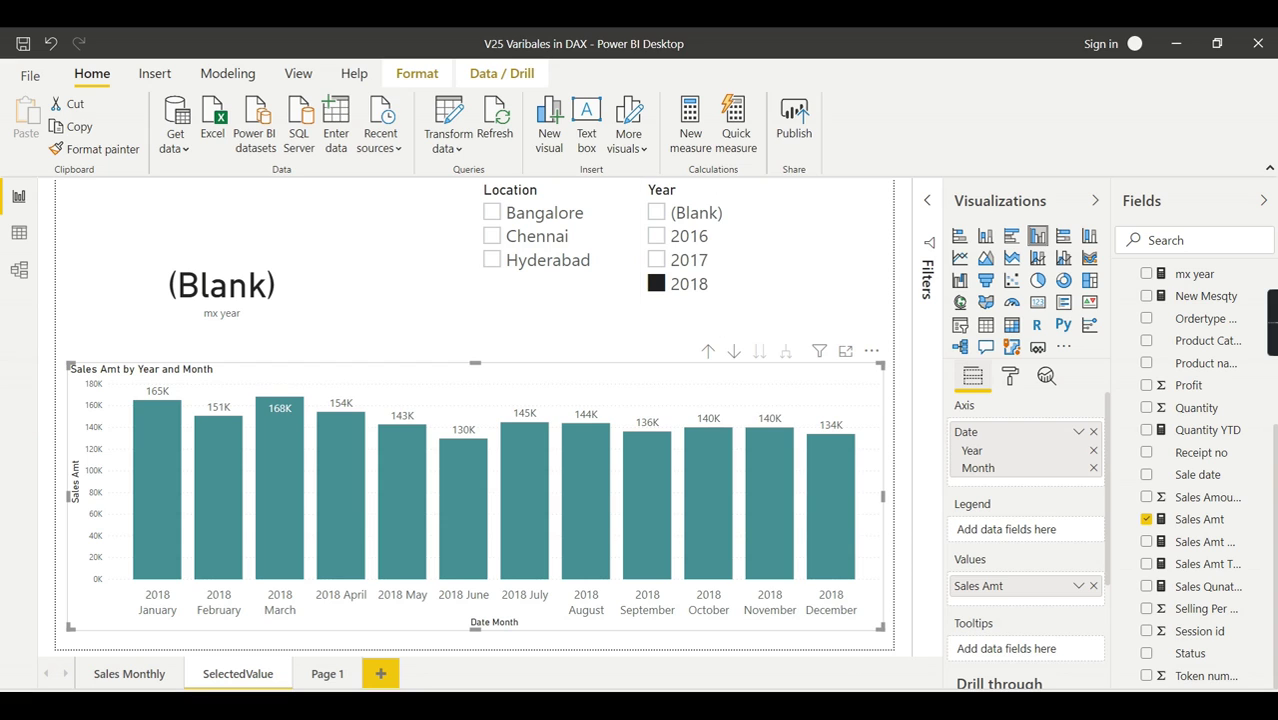
# Step: Copy all the drafted DAX text from Notepad and minimize it
pyautogui.hotkey('alt', 'Tab')
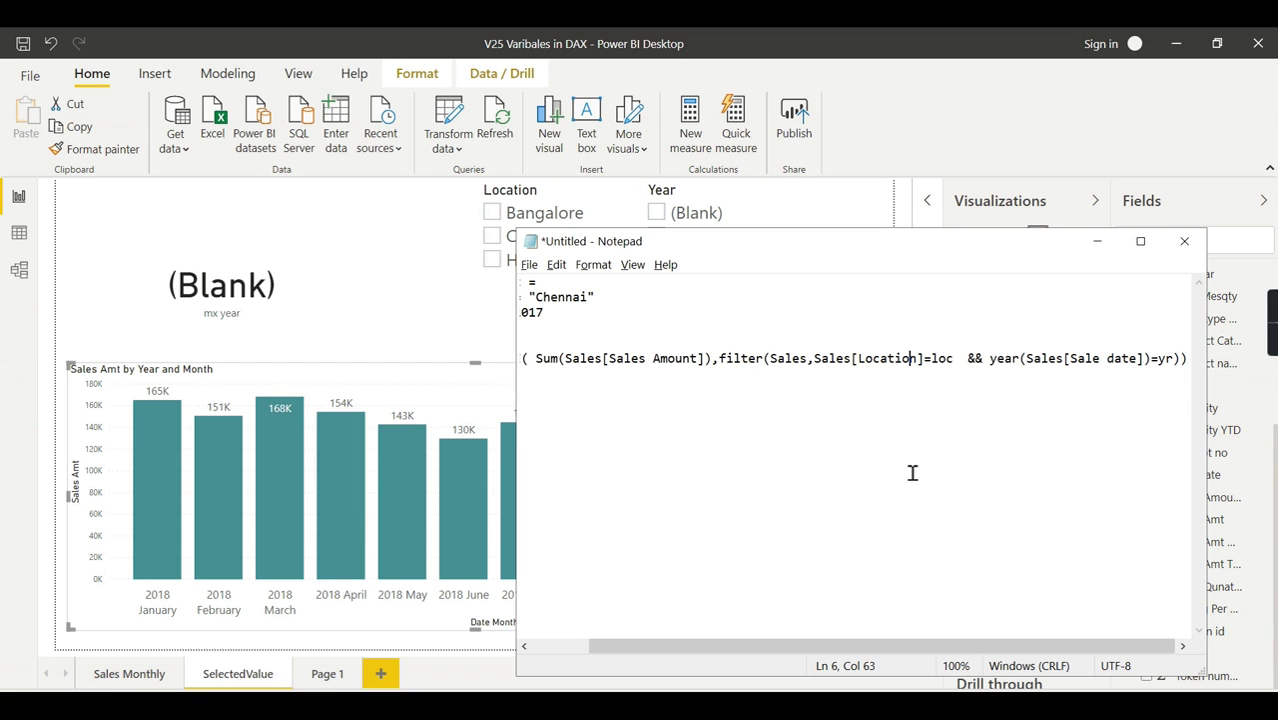
pyautogui.hotkey('ctrl', 'a')
pyautogui.hotkey('ctrl', 'c')
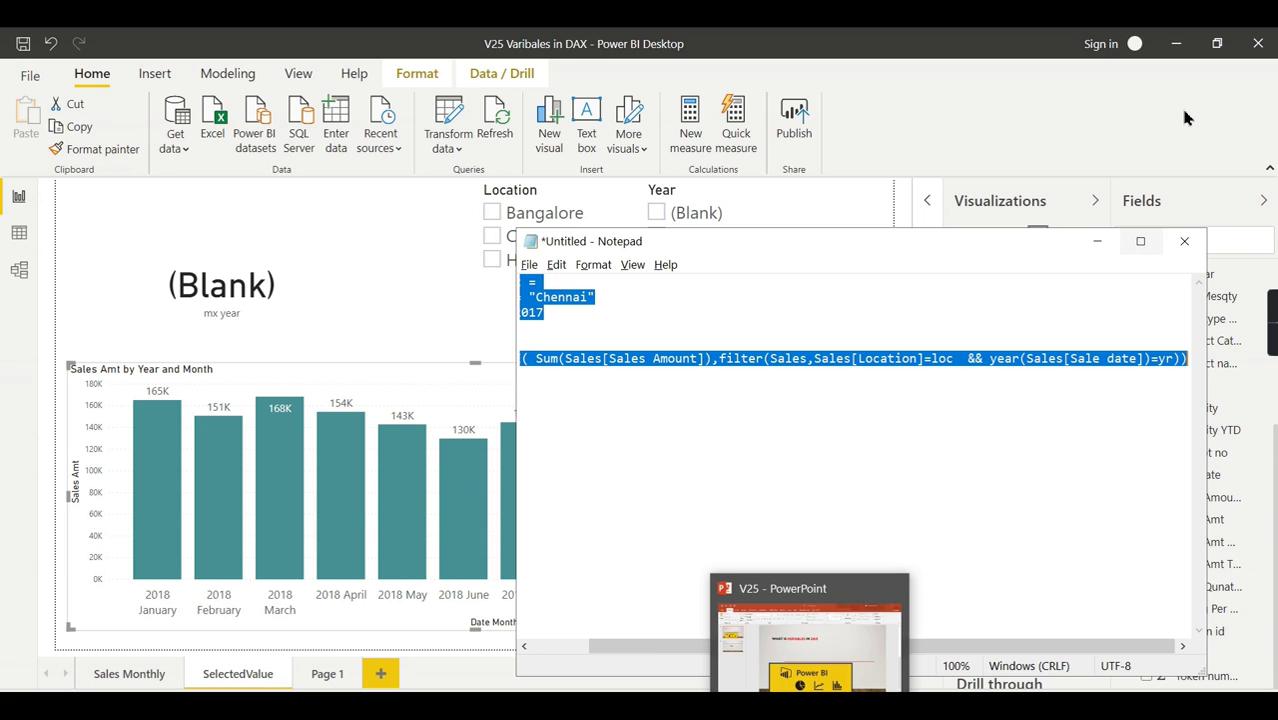
pyautogui.click(1097, 241)
# Step: Create a new measure in the Sales table with an expanded formula editor
pyautogui.scroll(5, 1244, 324)
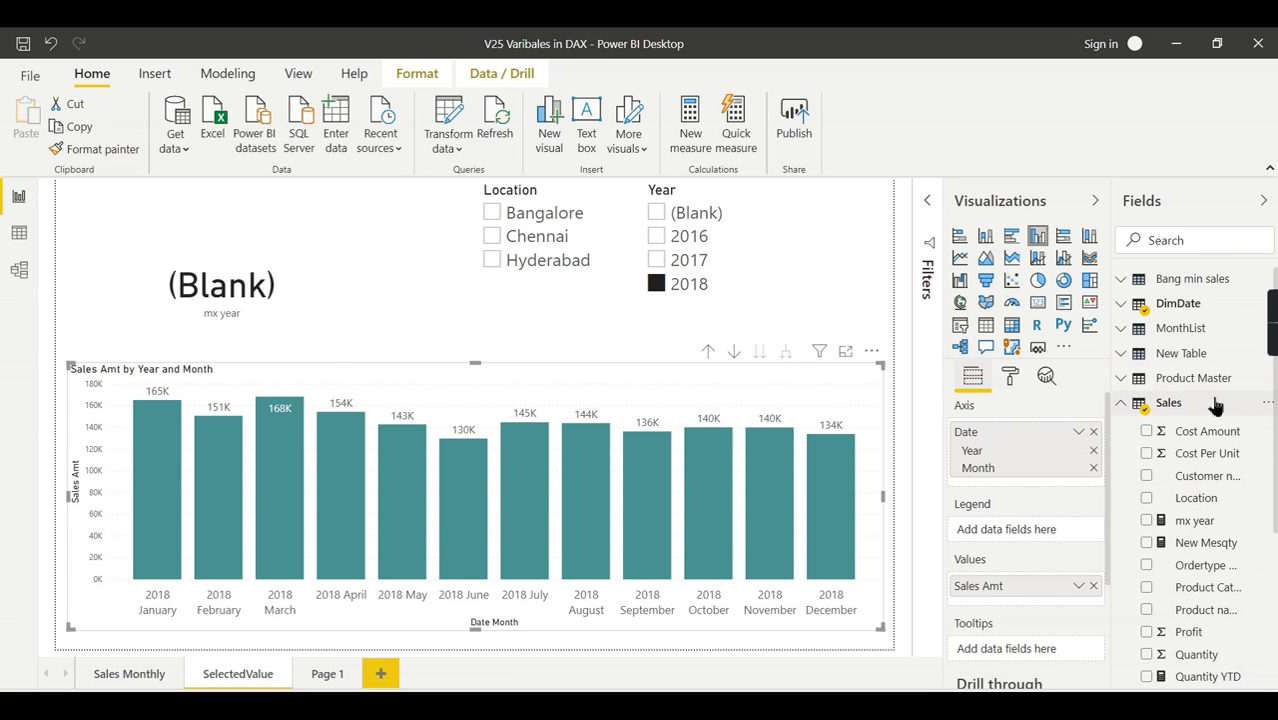
pyautogui.rightClick(1249, 408)
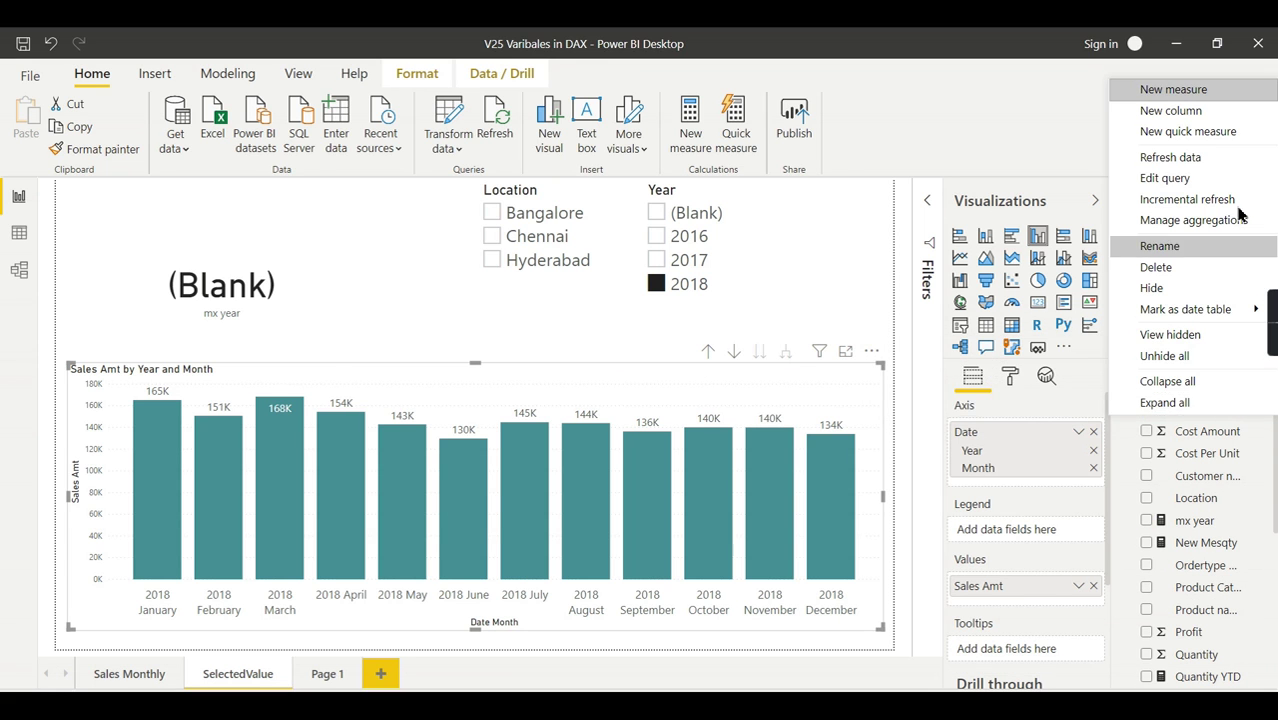
pyautogui.click(1210, 95)
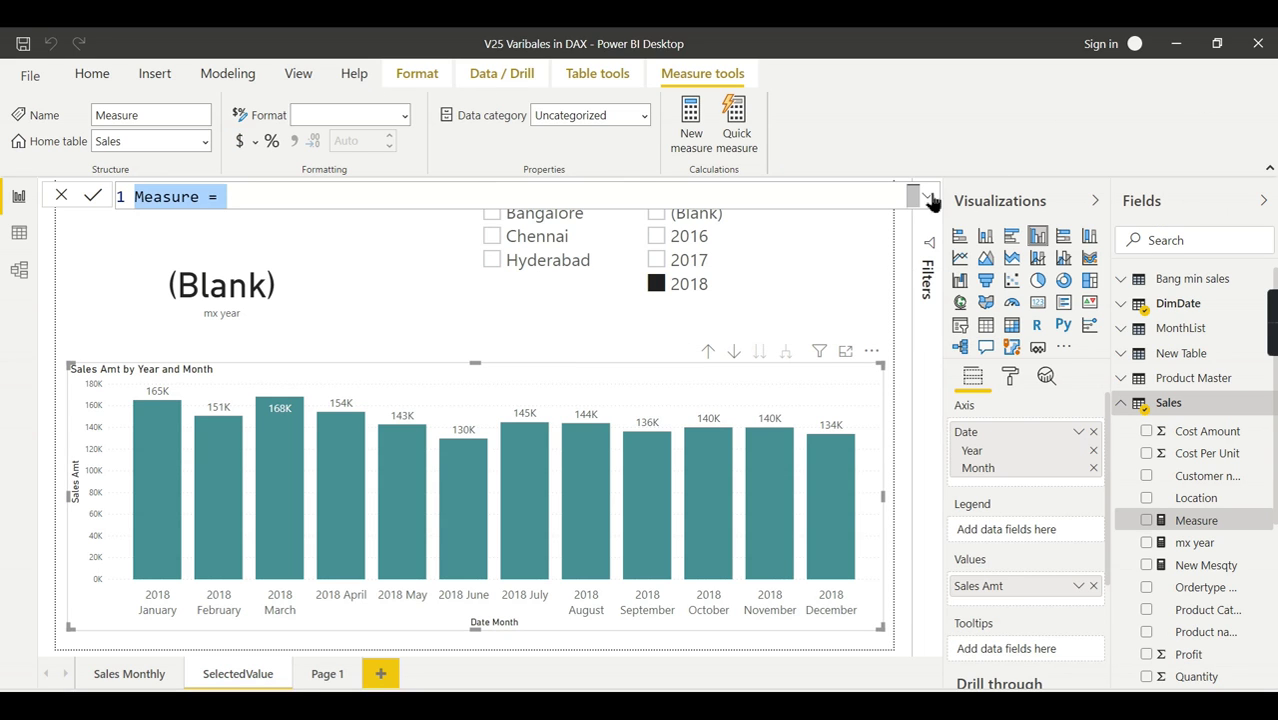
pyautogui.click(928, 199)
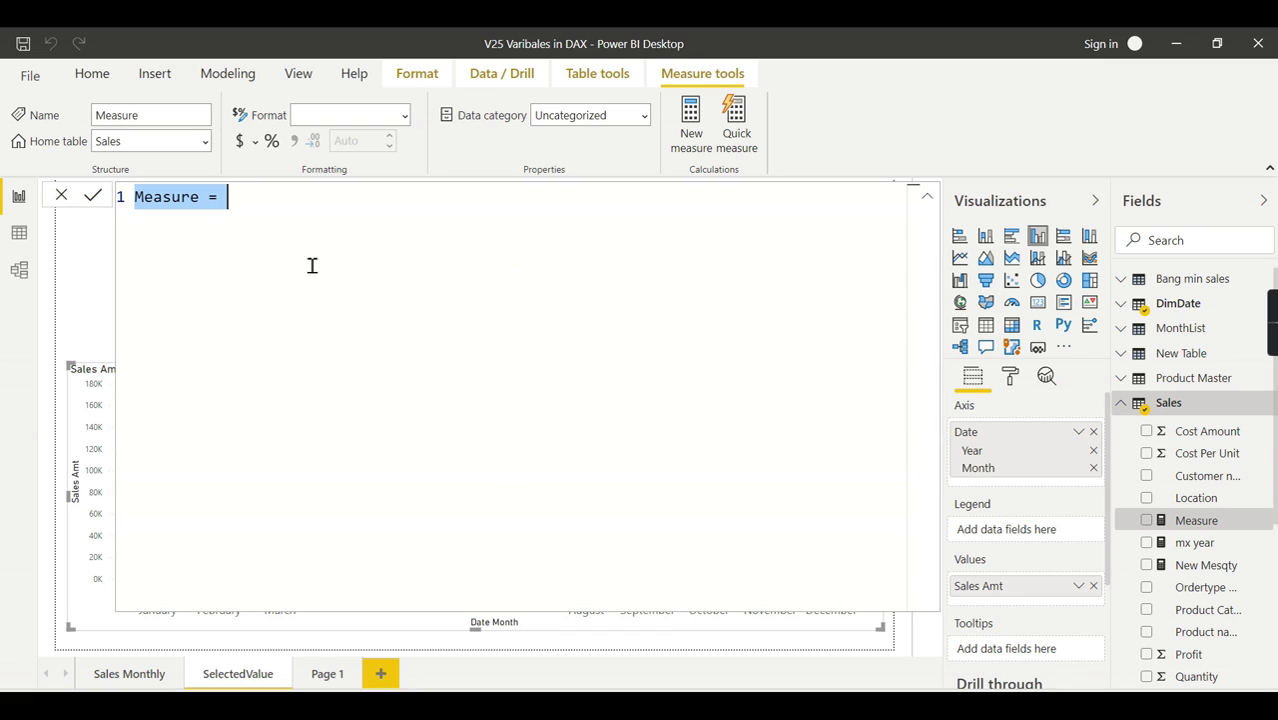
pyautogui.doubleClick(180, 197)
# Step: Name the measure Sales Amt 2017 ch and begin CALCULATE(sum(Sales[Sales Amount]))
pyautogui.write('Sales Amt 20')
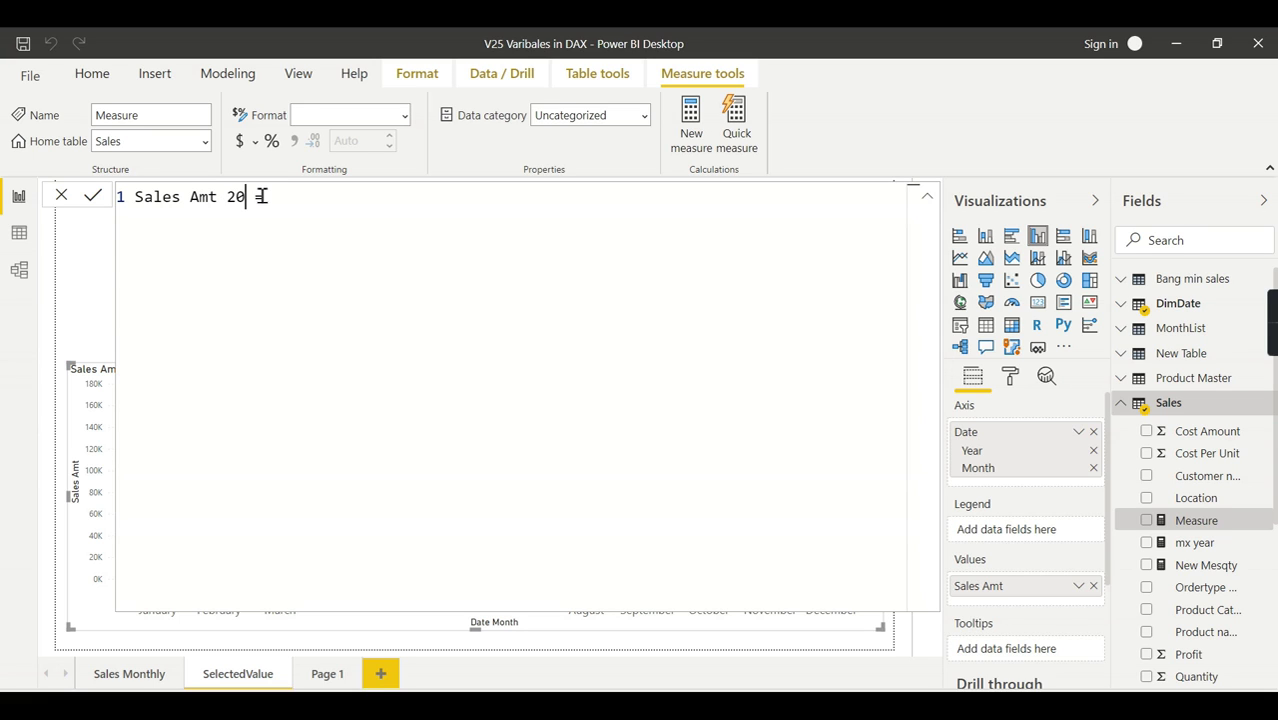
pyautogui.write('7')
pyautogui.write('7')
pyautogui.write(' ch = cal')
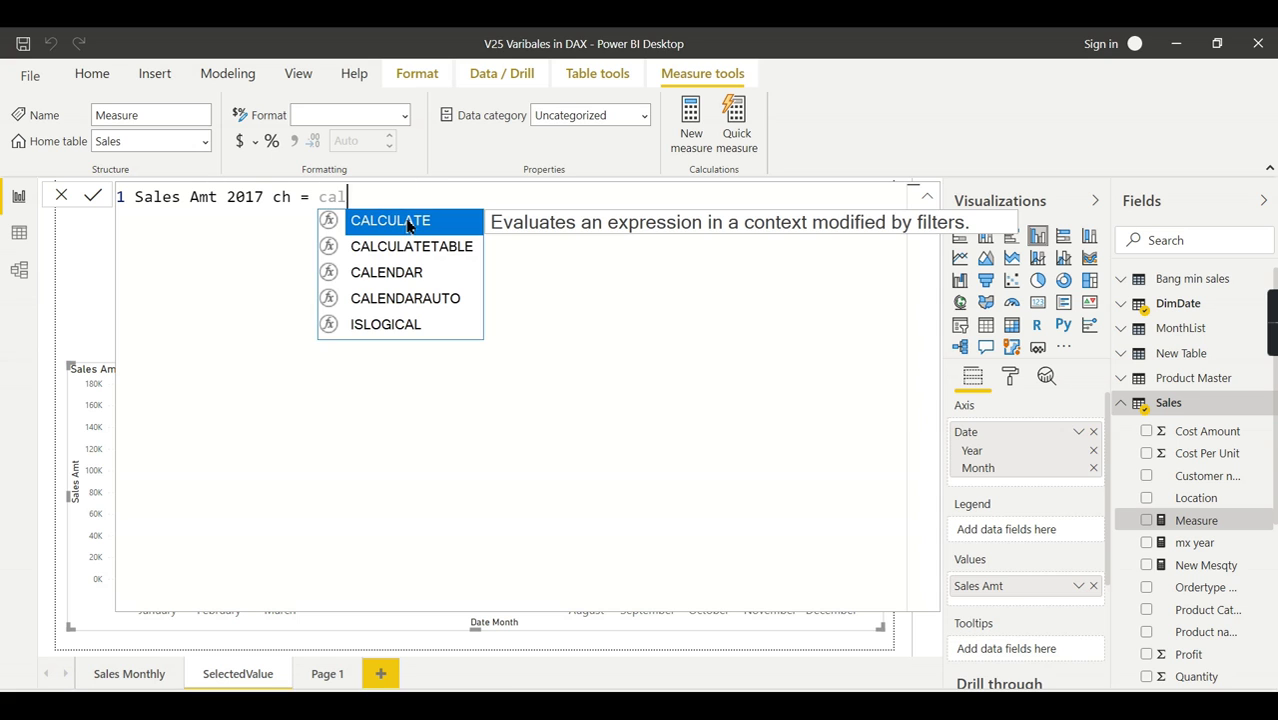
pyautogui.click(437, 214)
pyautogui.write('sum(Sla')
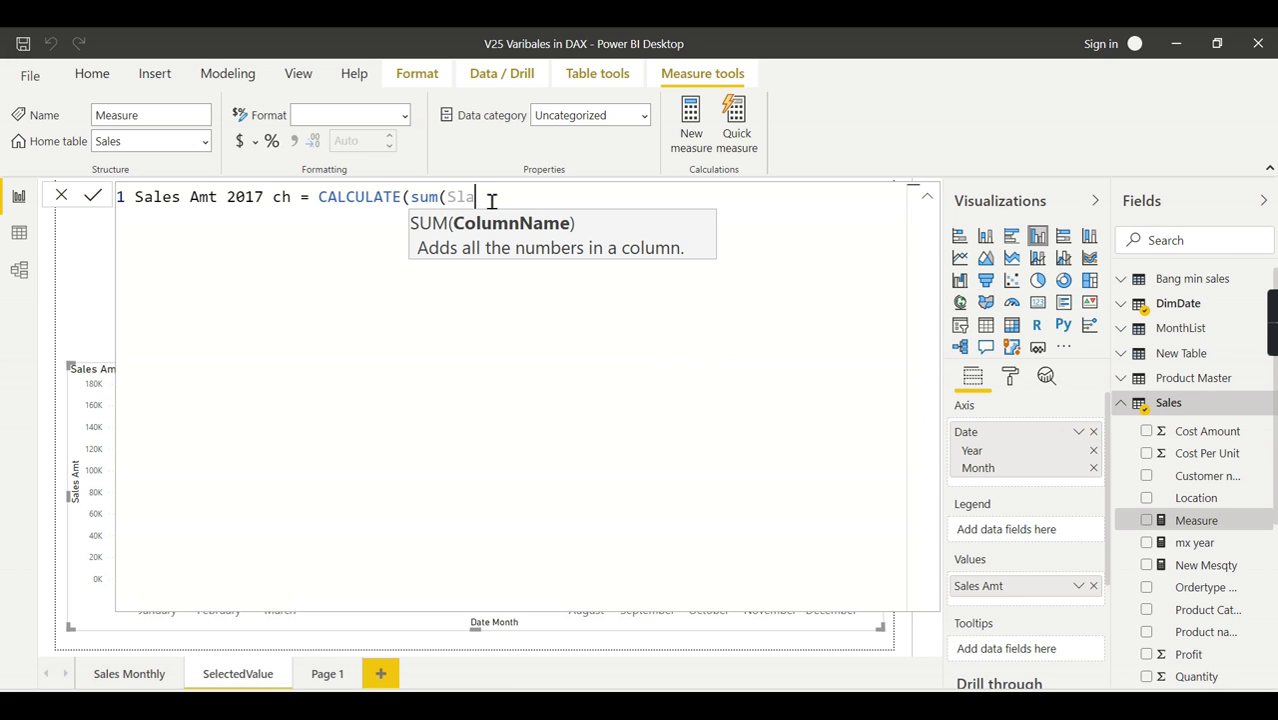
pyautogui.press('BackSpace')
pyautogui.press('BackSpace')
pyautogui.write('a')
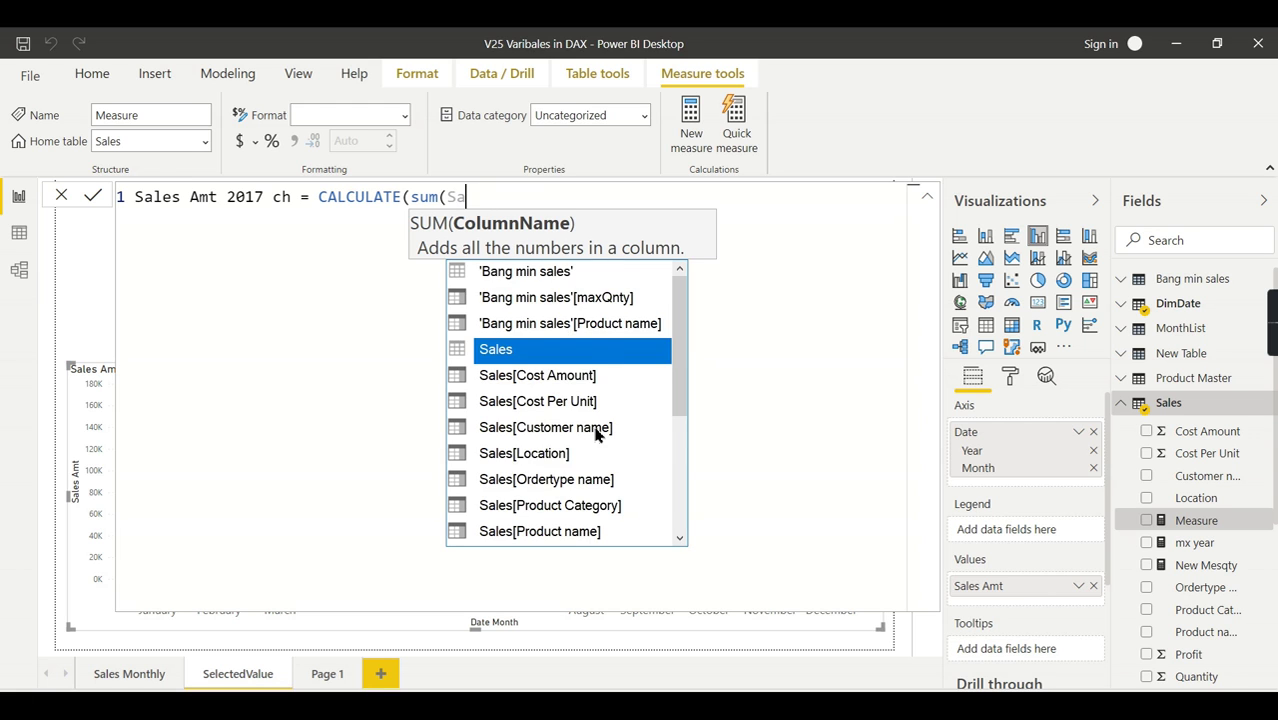
pyautogui.scroll(-2, 597, 433)
pyautogui.scroll(-1, 592, 427)
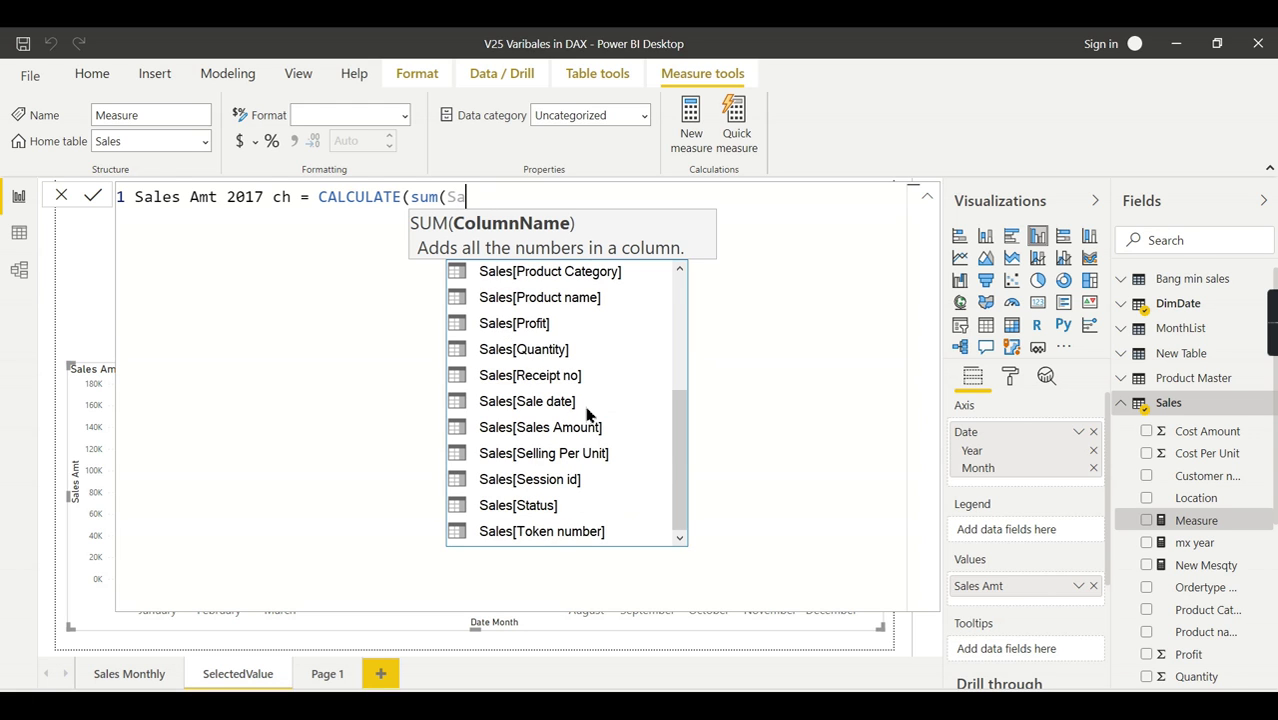
pyautogui.doubleClick(588, 428)
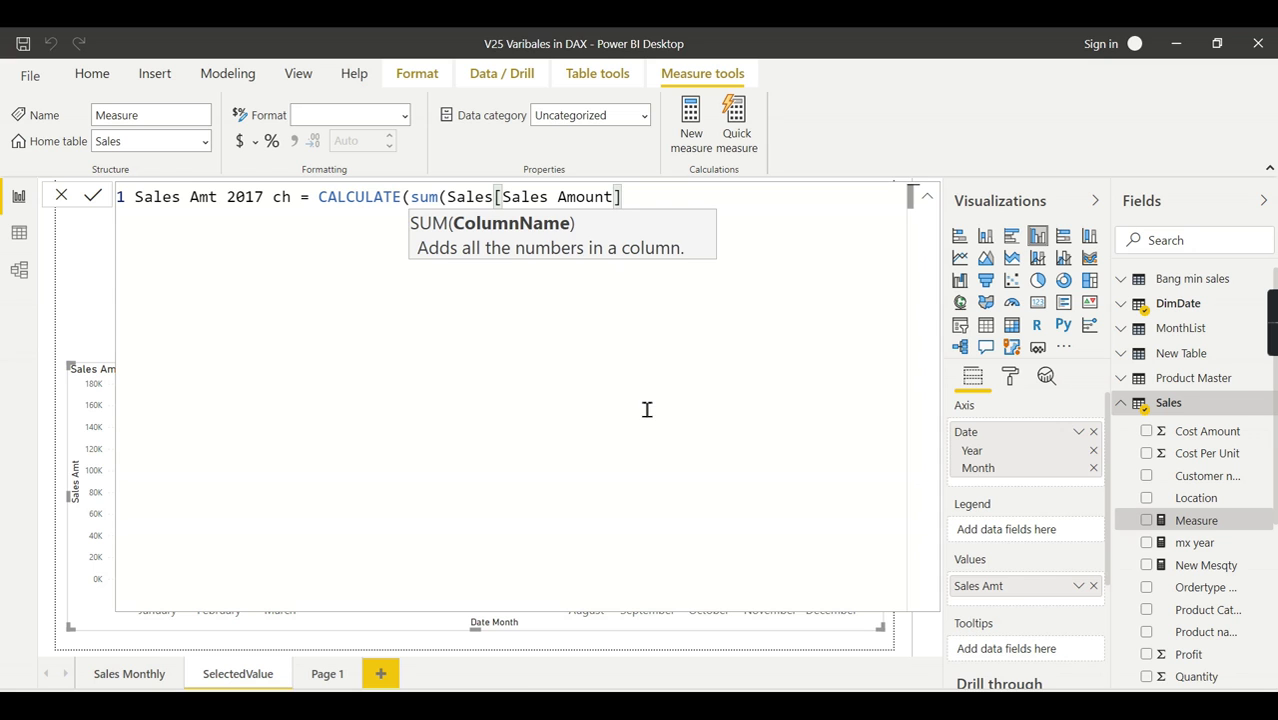
# Step: Add Filter(Sales, Sales[Location]="chennai" && Sales as the CALCULATE filter
pyautogui.write('), F')
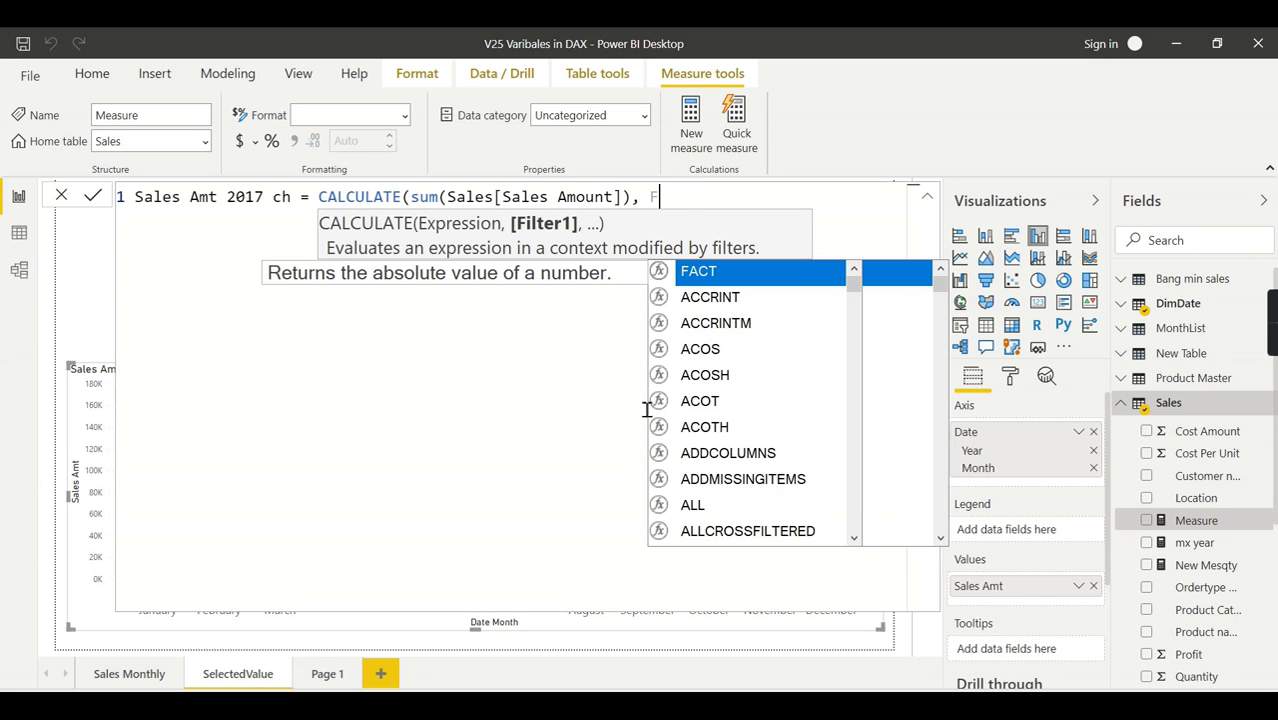
pyautogui.write('ilter')
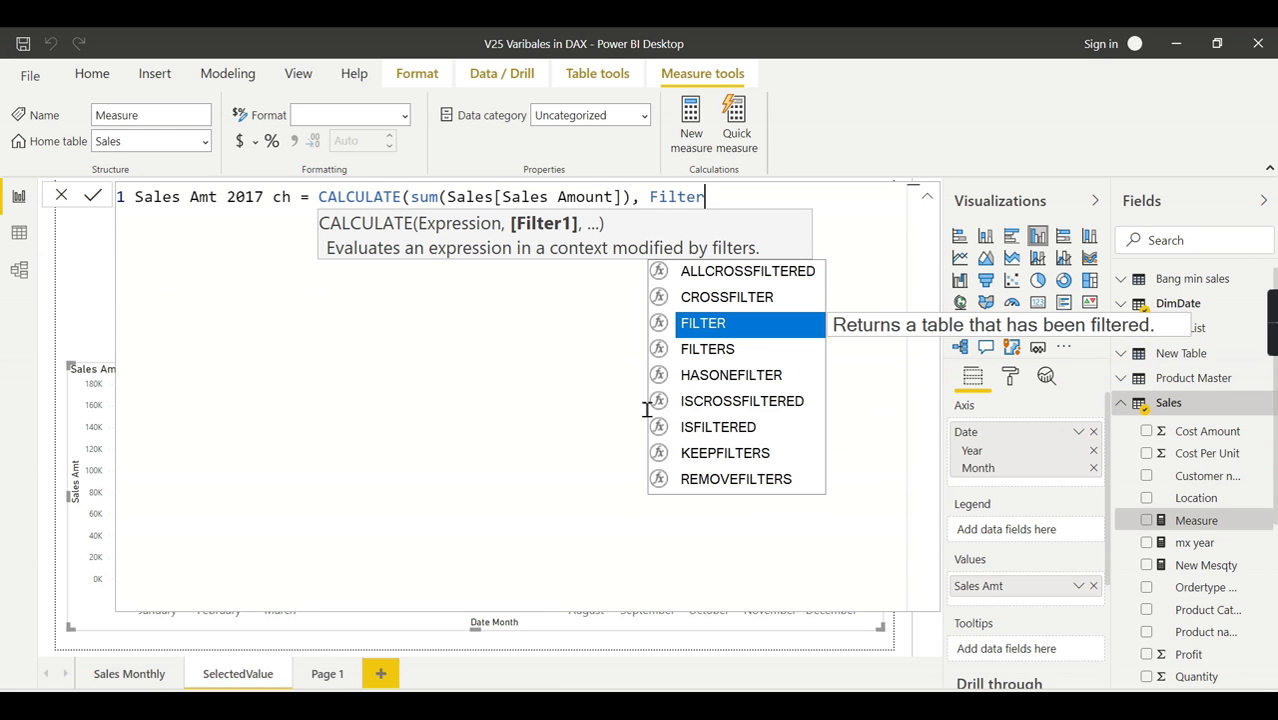
pyautogui.write('(Sa')
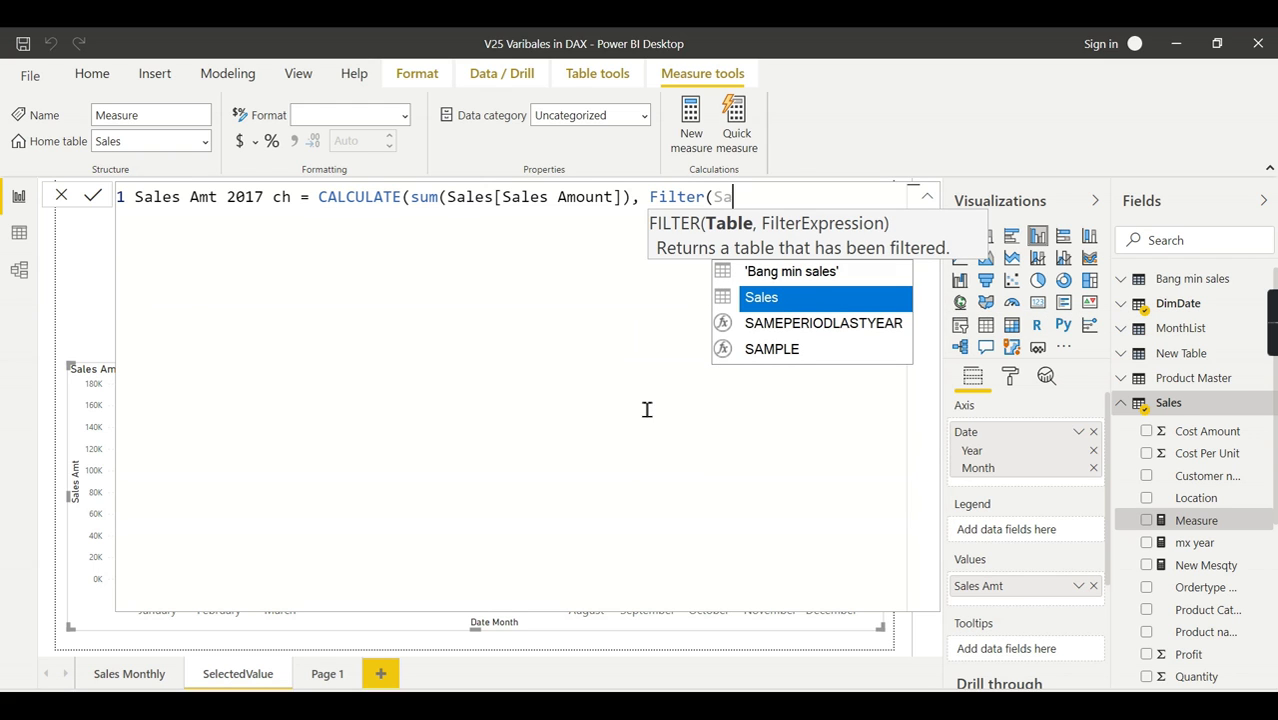
pyautogui.click(790, 297)
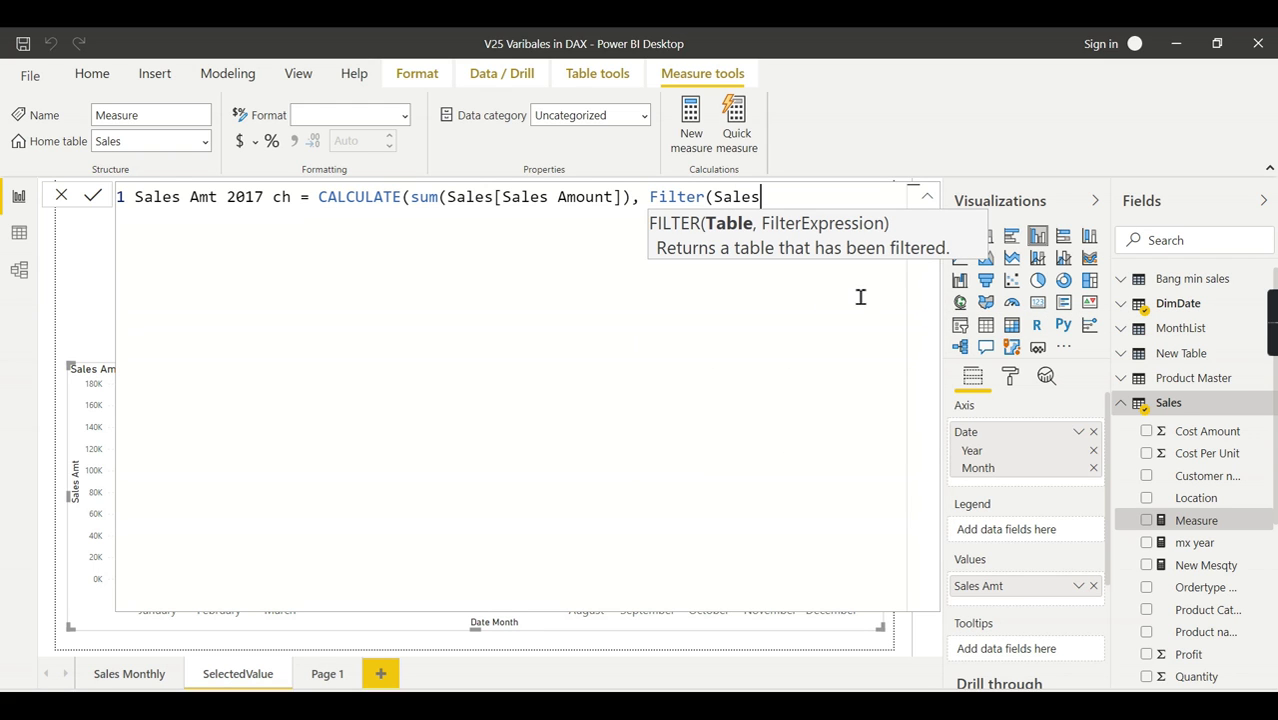
pyautogui.write(',')
pyautogui.write('Loc')
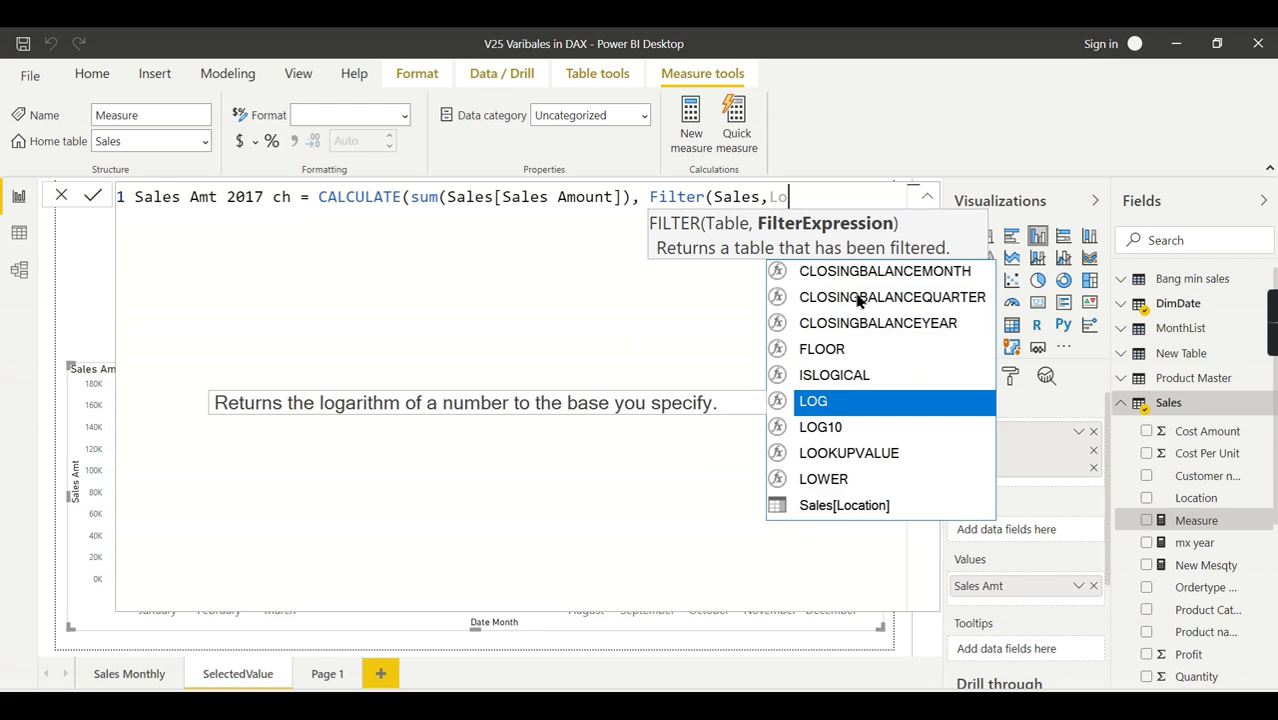
pyautogui.click(853, 279)
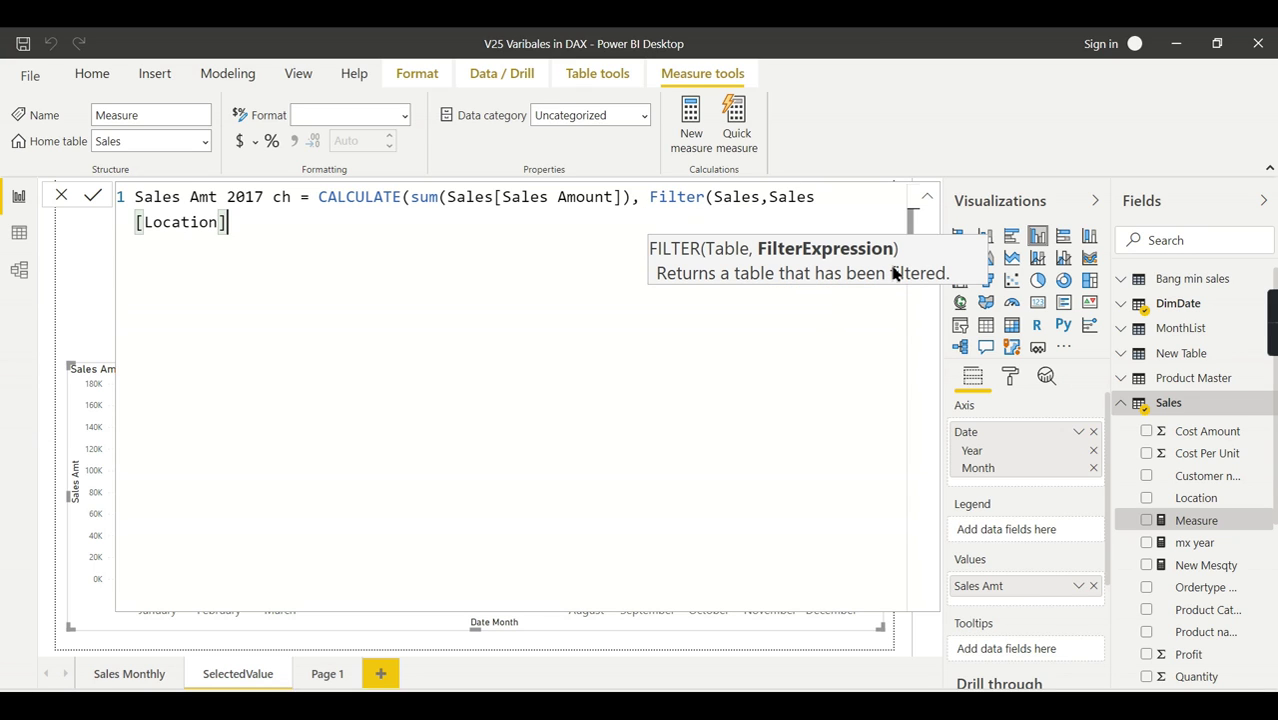
pyautogui.write('="chennai')
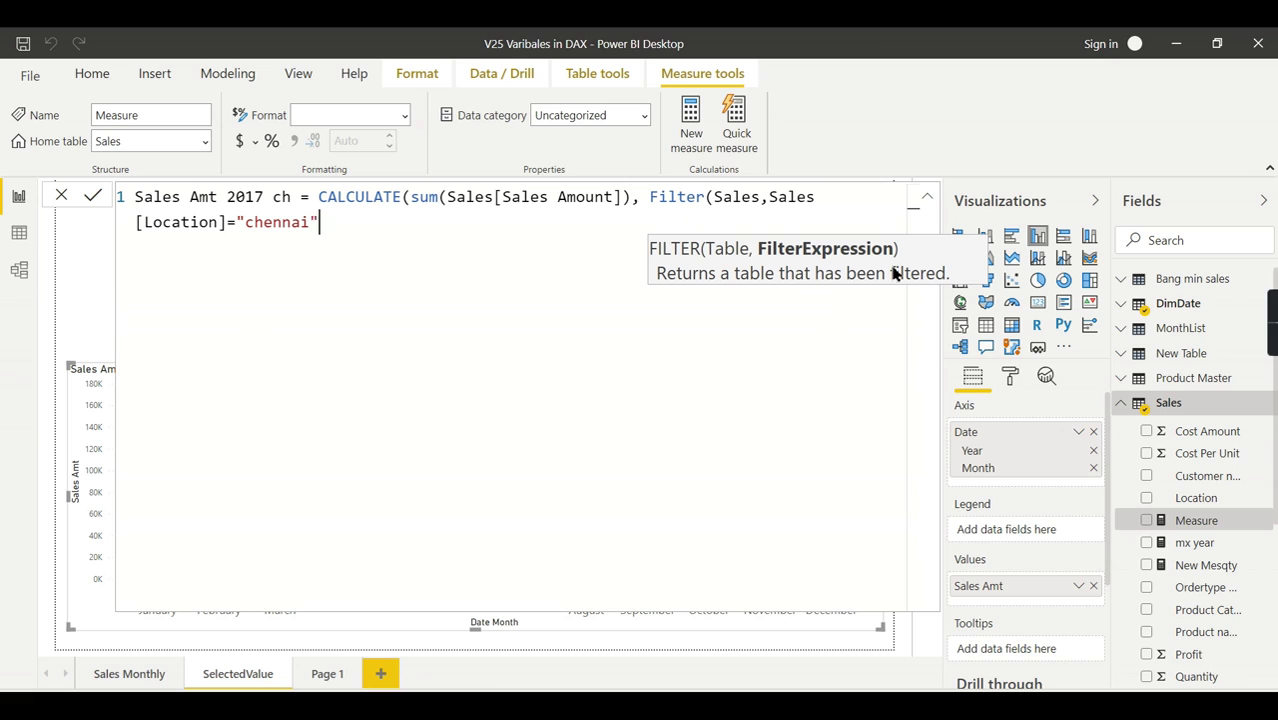
pyautogui.write('" && Sa')
pyautogui.press('BackSpace')
pyautogui.press('BackSpace')
pyautogui.write('Sales')
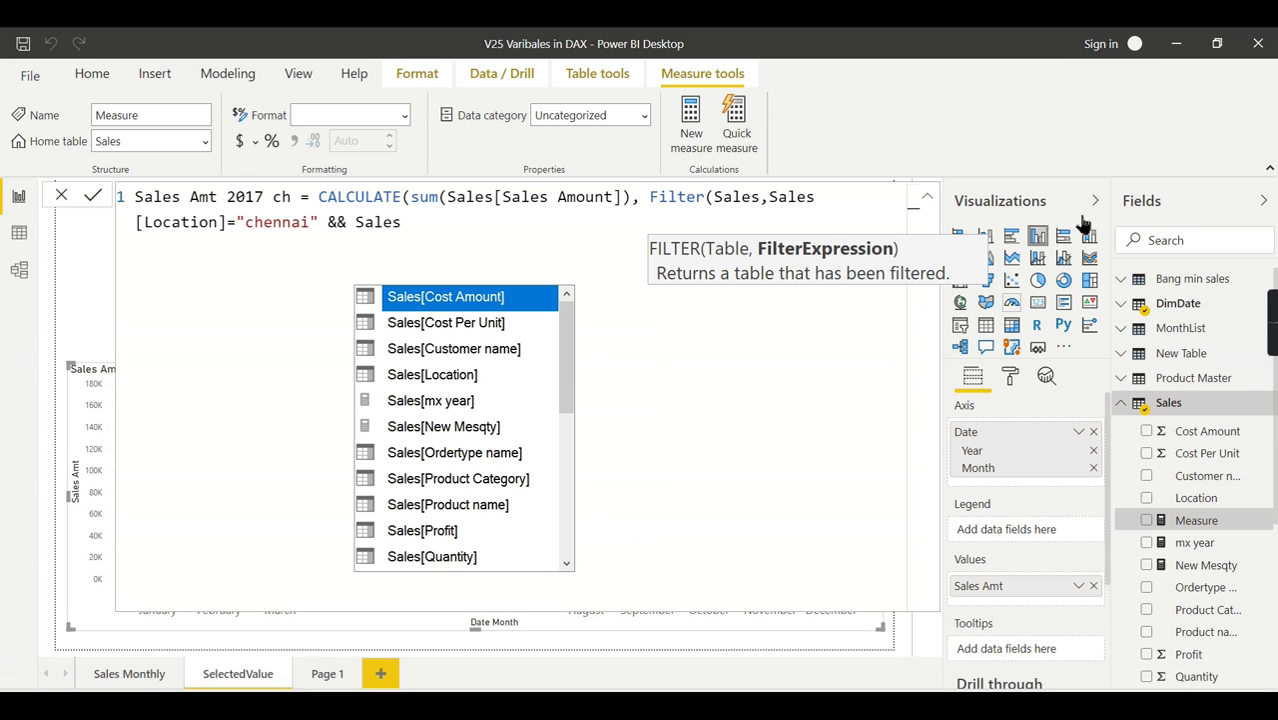
pyautogui.scroll(-7, 499, 456)
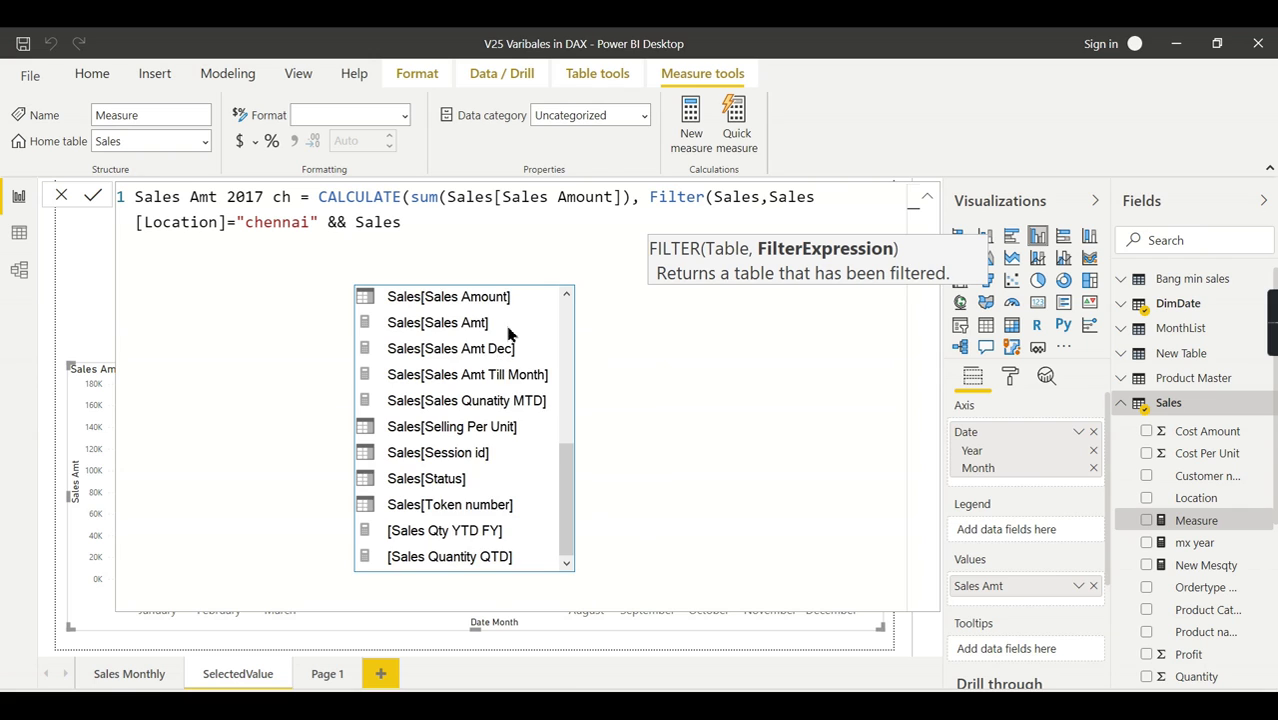
# Step: Complete the filter with Year(Sales[Sale date]) = 2017 and close all parentheses
pyautogui.scroll(2, 505, 360)
pyautogui.doubleClick(494, 425)
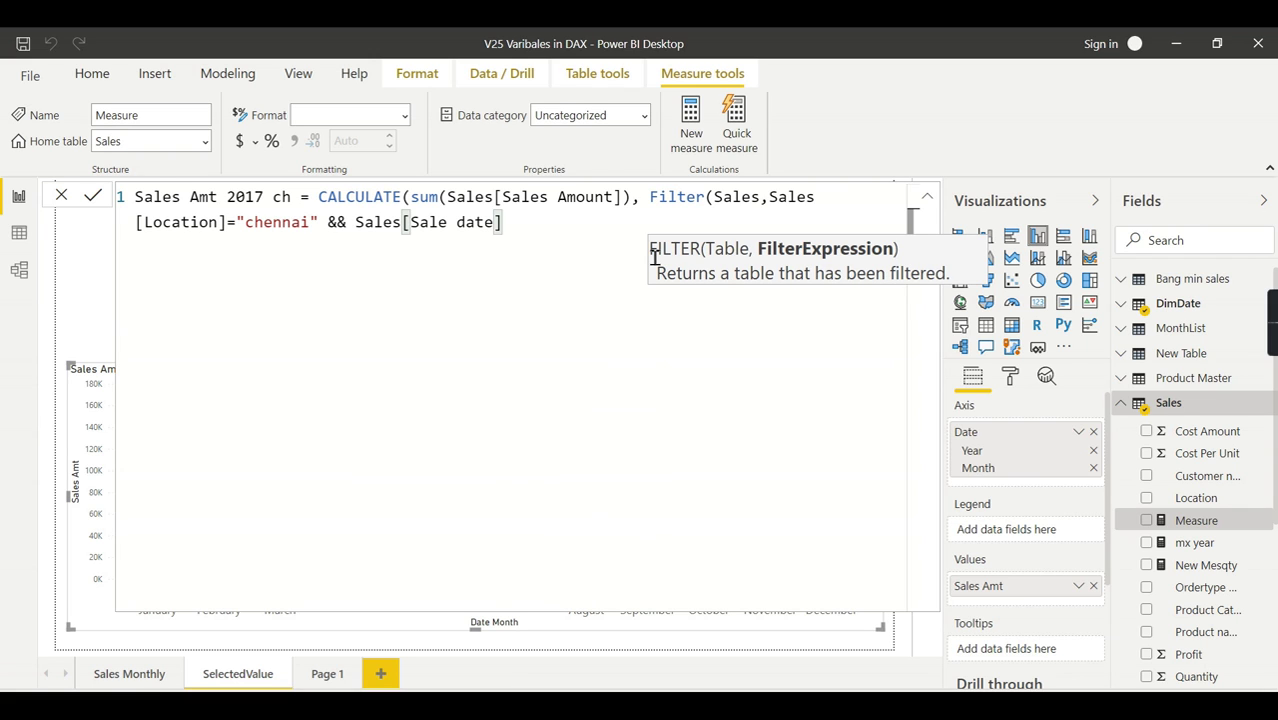
pyautogui.write('= 2017')
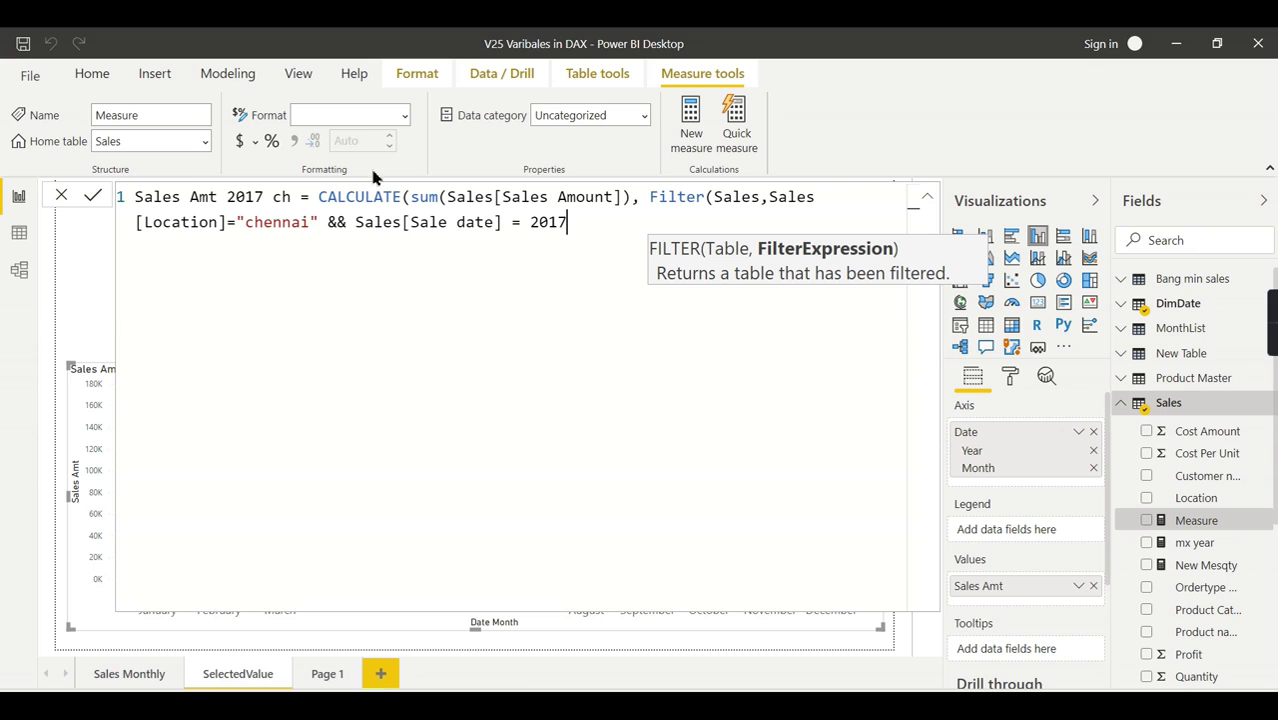
pyautogui.click(358, 226)
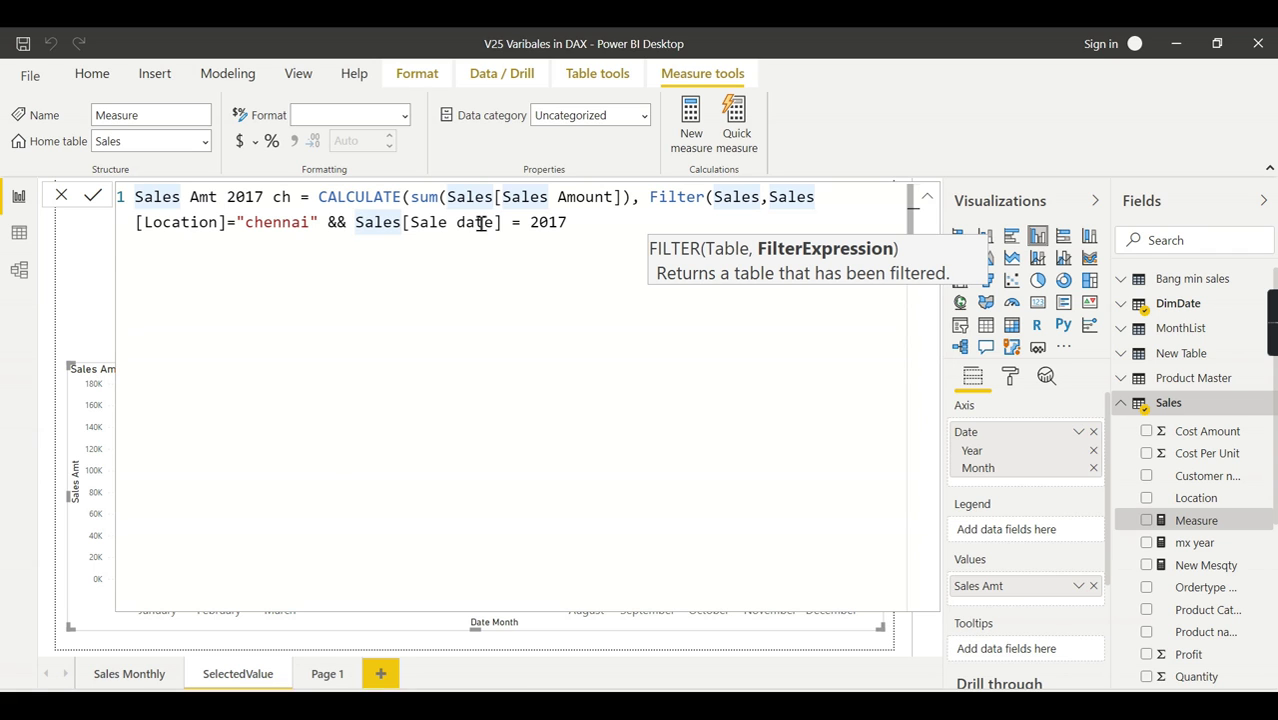
pyautogui.write('Year(')
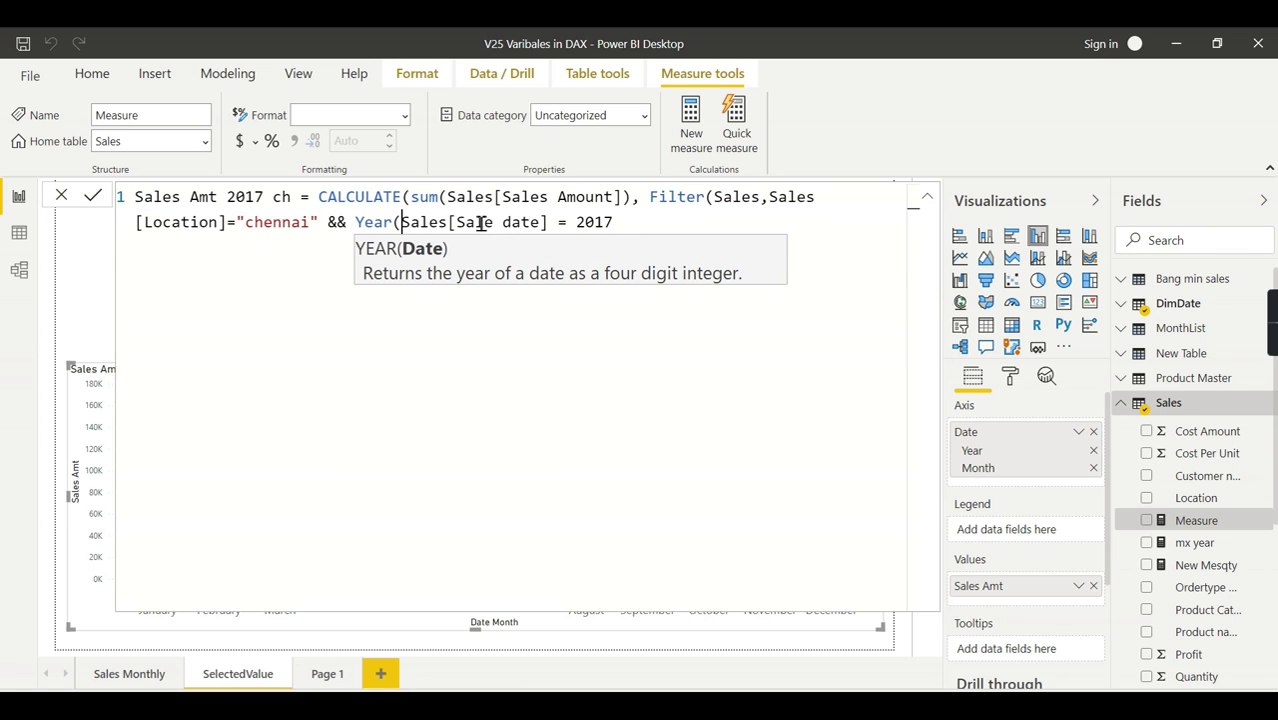
pyautogui.click(557, 222)
pyautogui.write(')')
pyautogui.press('End')
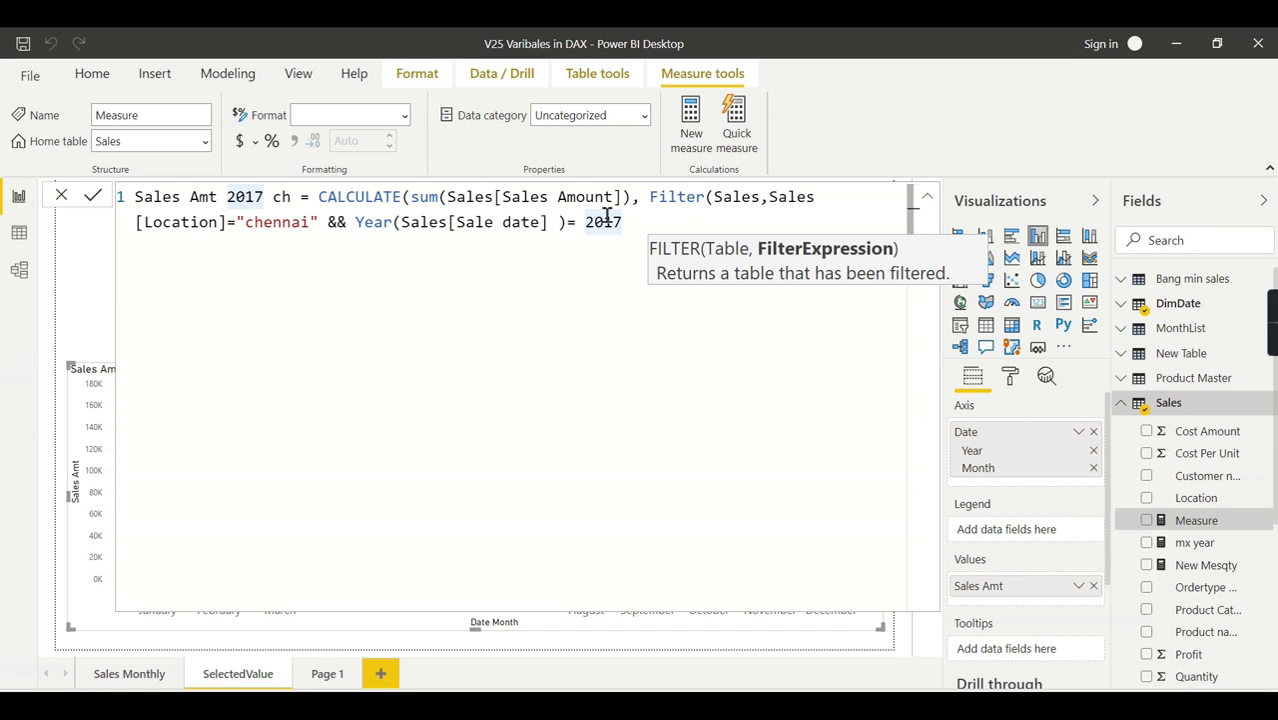
pyautogui.write('))')
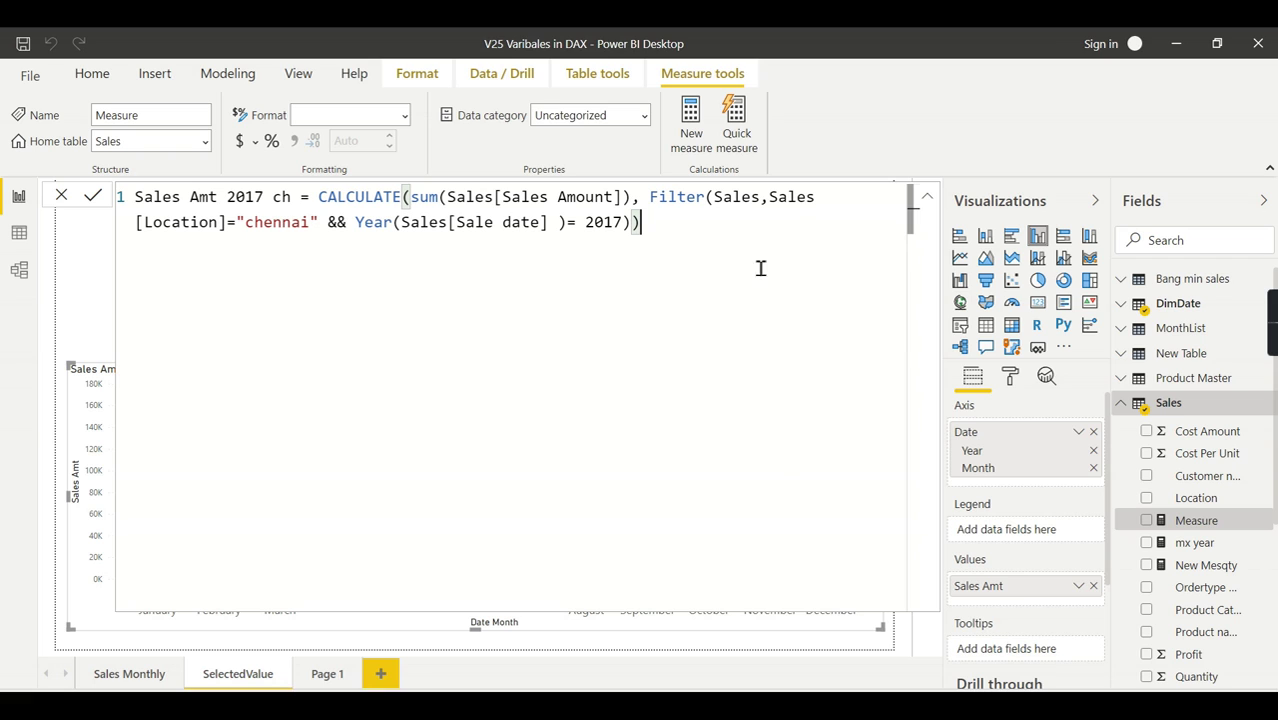
# Step: Capitalize Chennai, commit the measure, and clear the 2018 Year slicer filter
pyautogui.click(257, 224)
pyautogui.press('BackSpace')
pyautogui.write('C')
pyautogui.press('End')
pyautogui.press('Return')
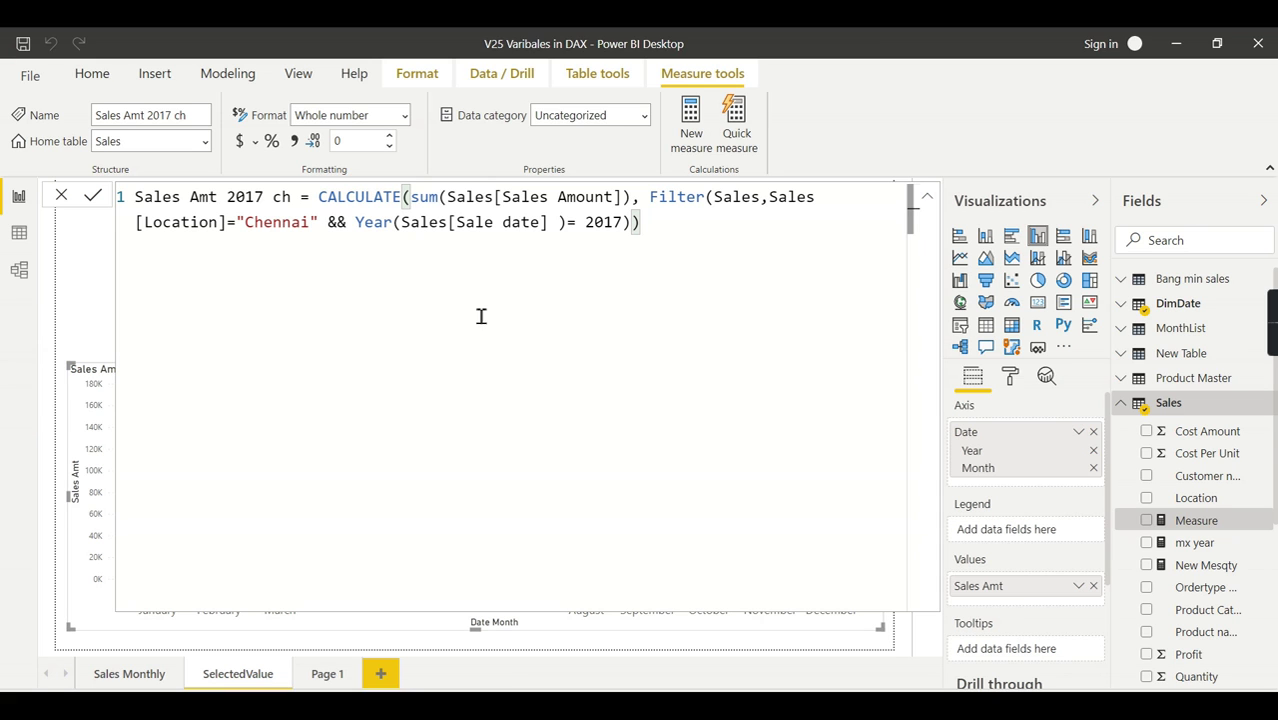
pyautogui.click(928, 197)
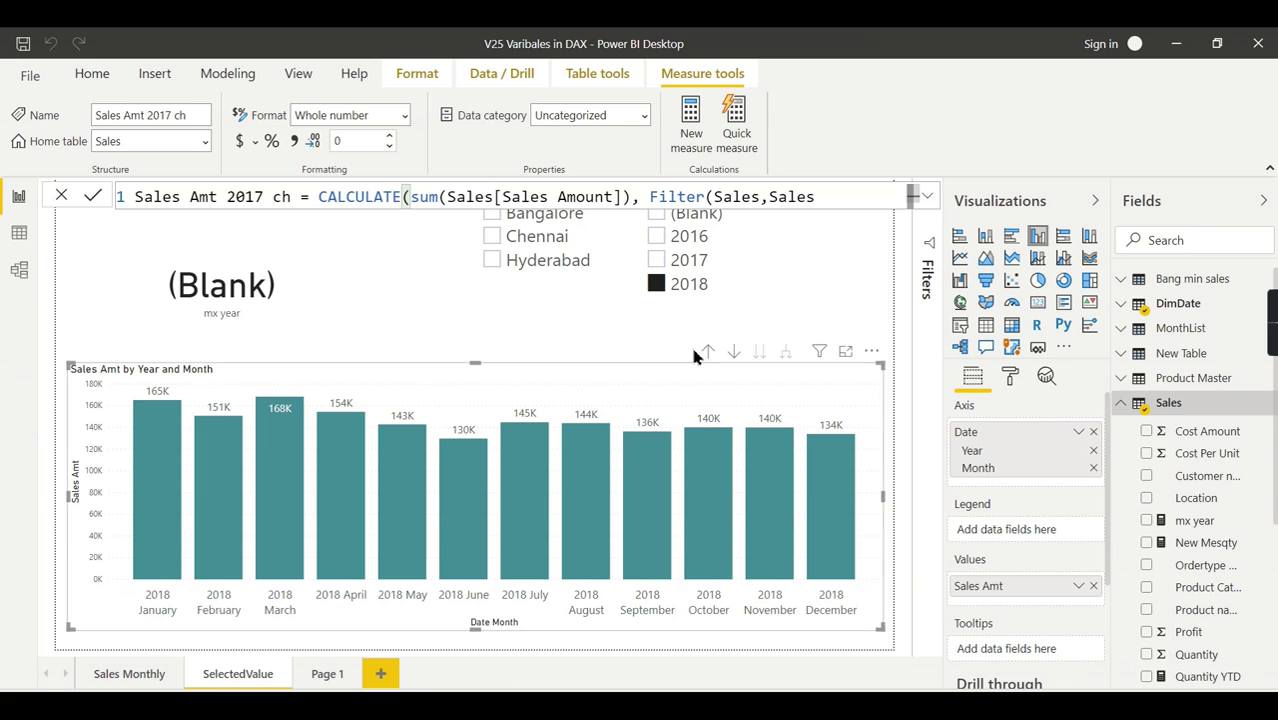
pyautogui.click(700, 285)
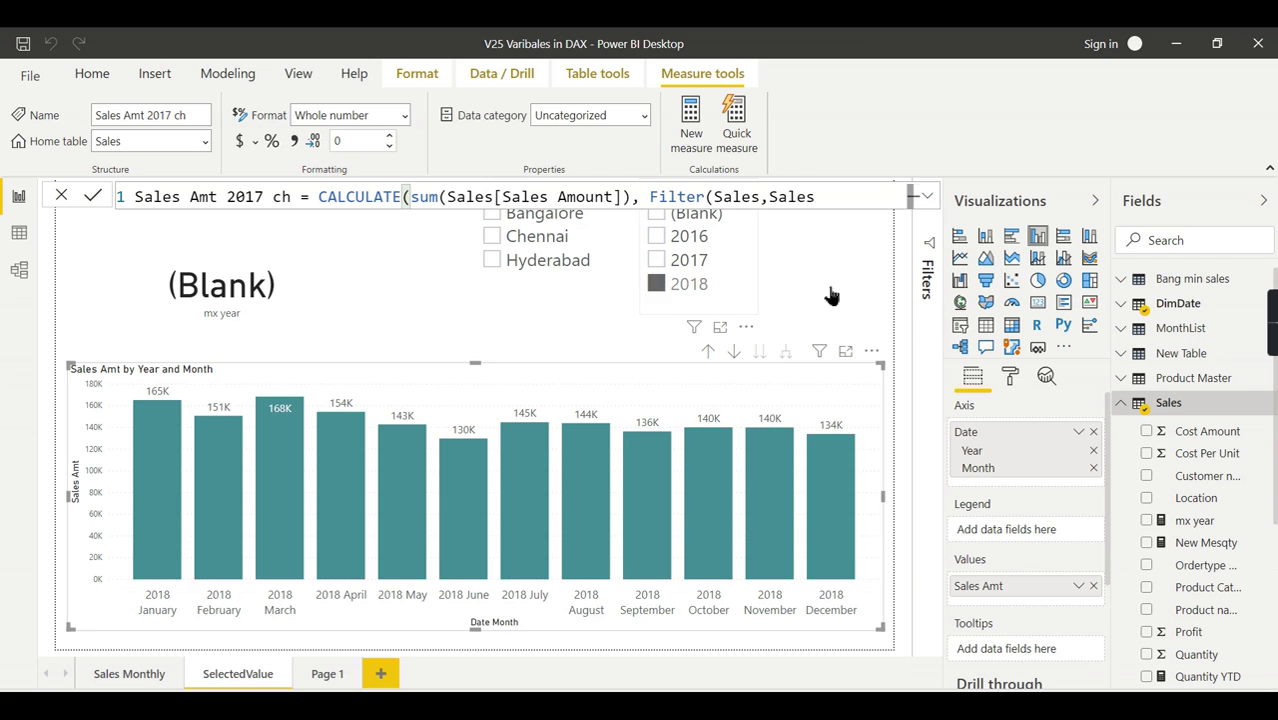
# Step: Add Sales Amt 2017 ch as a second series in the monthly column chart
pyautogui.scroll(-3, 1233, 655)
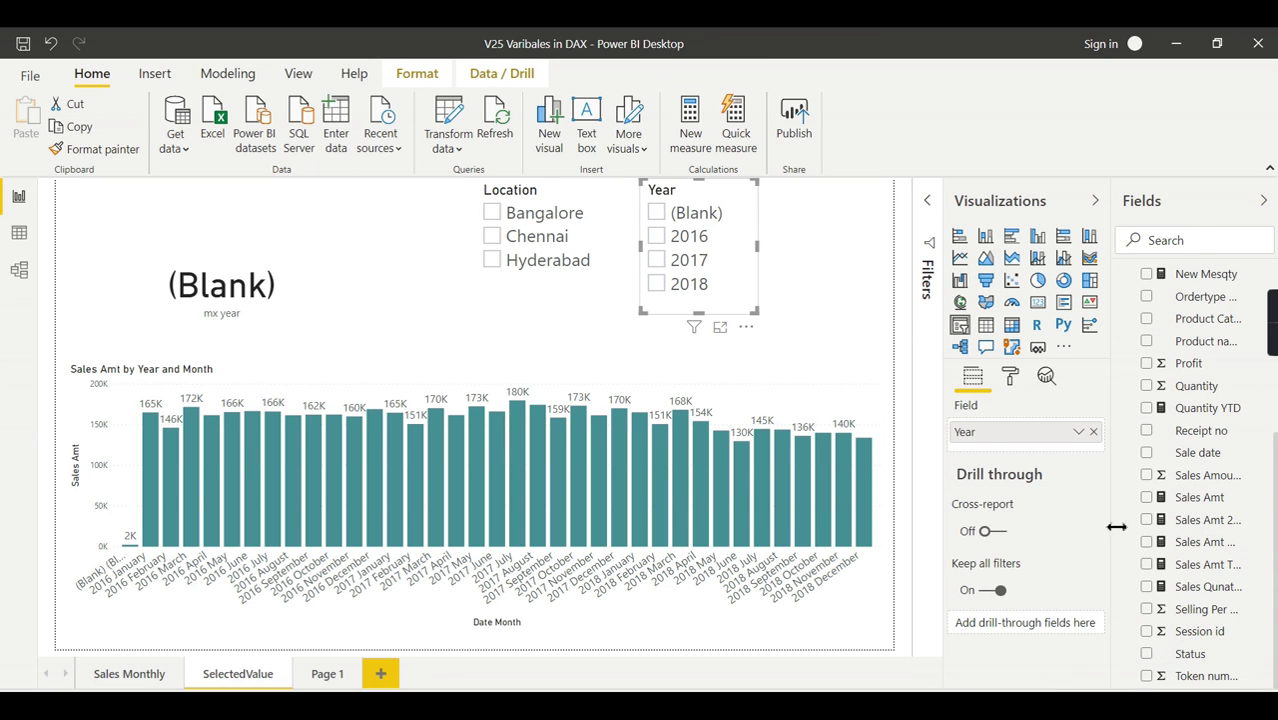
pyautogui.moveTo(1116, 527); pyautogui.dragTo(1020, 528)
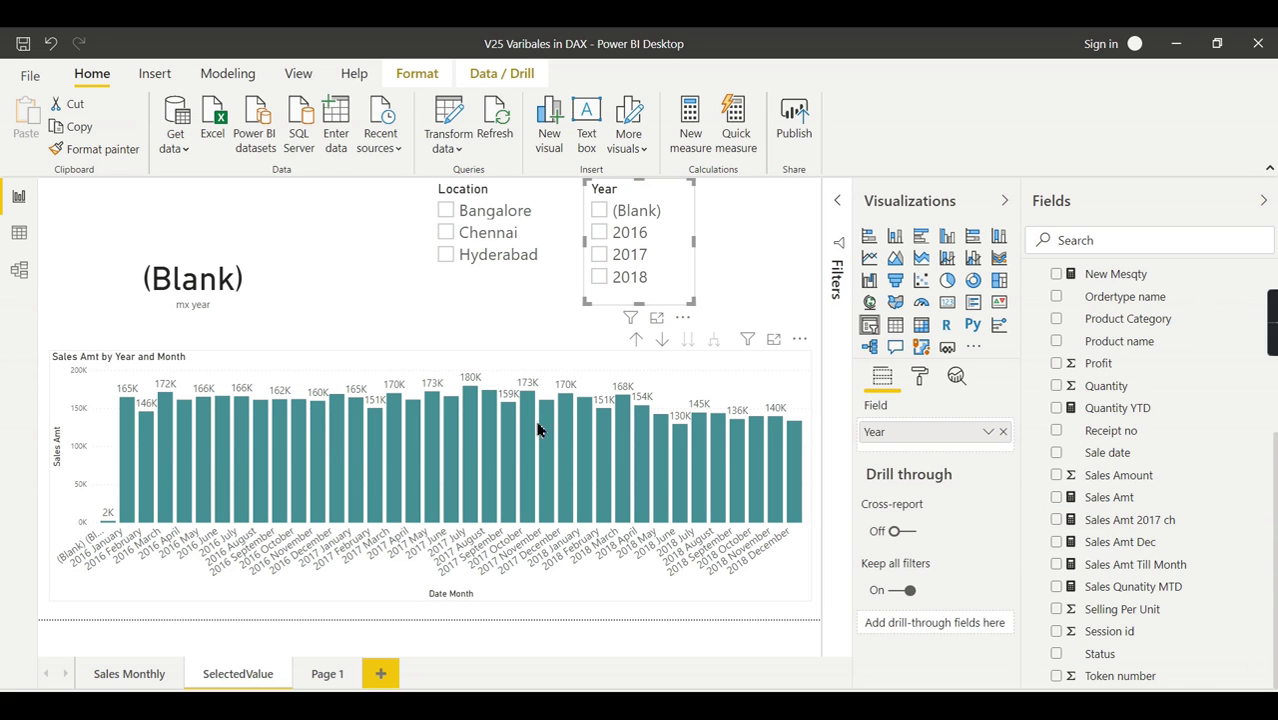
pyautogui.click(668, 390)
pyautogui.click(1096, 522)
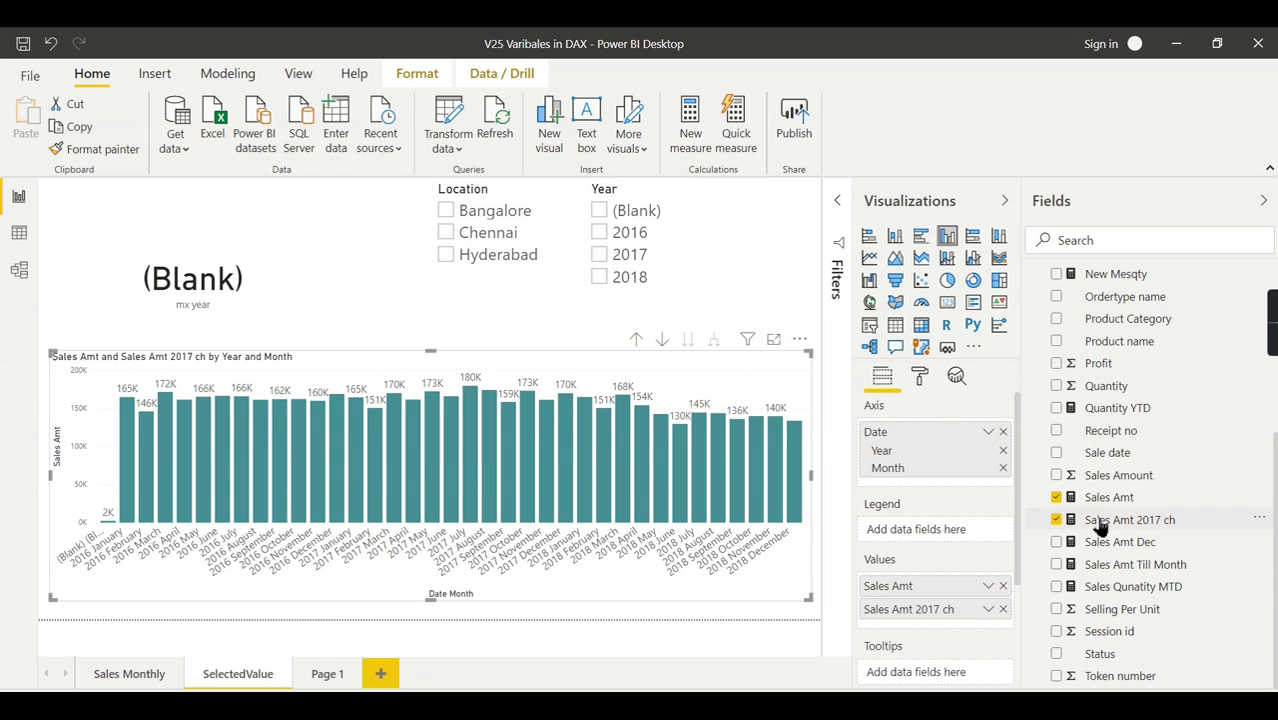
# Step: View the chart in Focus mode, then filter the report to 2017
pyautogui.click(1263, 200)
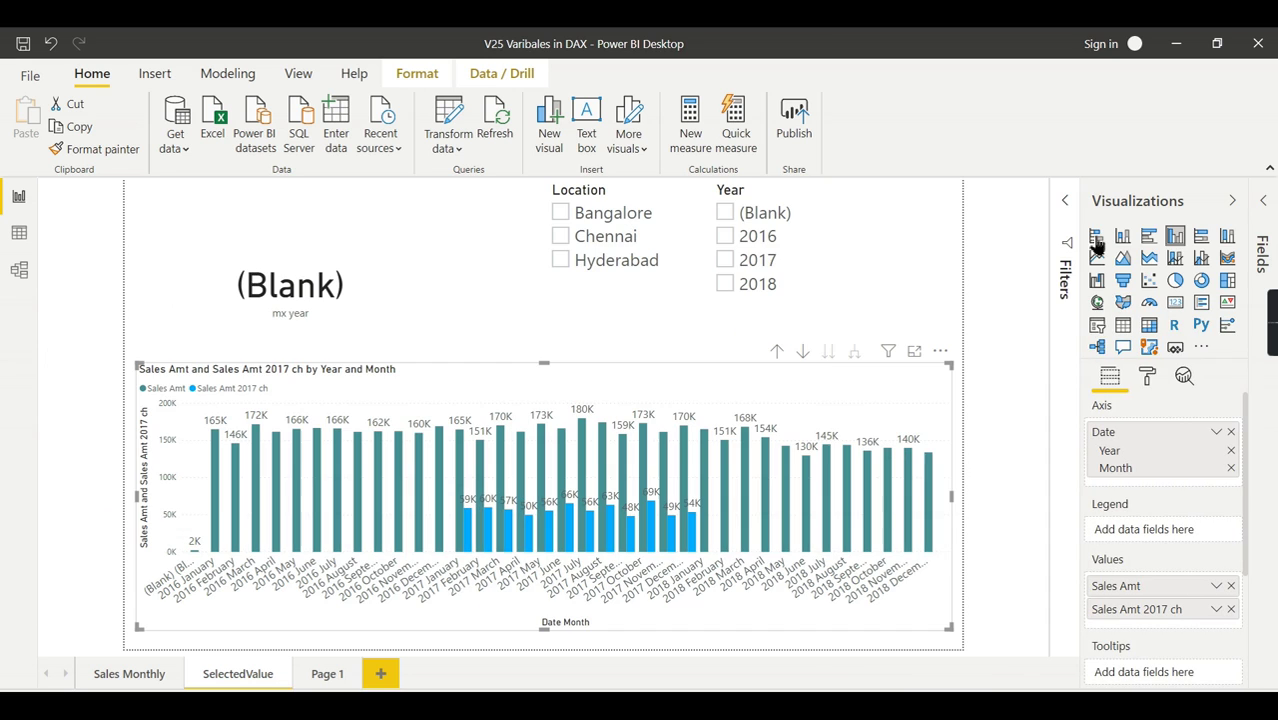
pyautogui.click(914, 351)
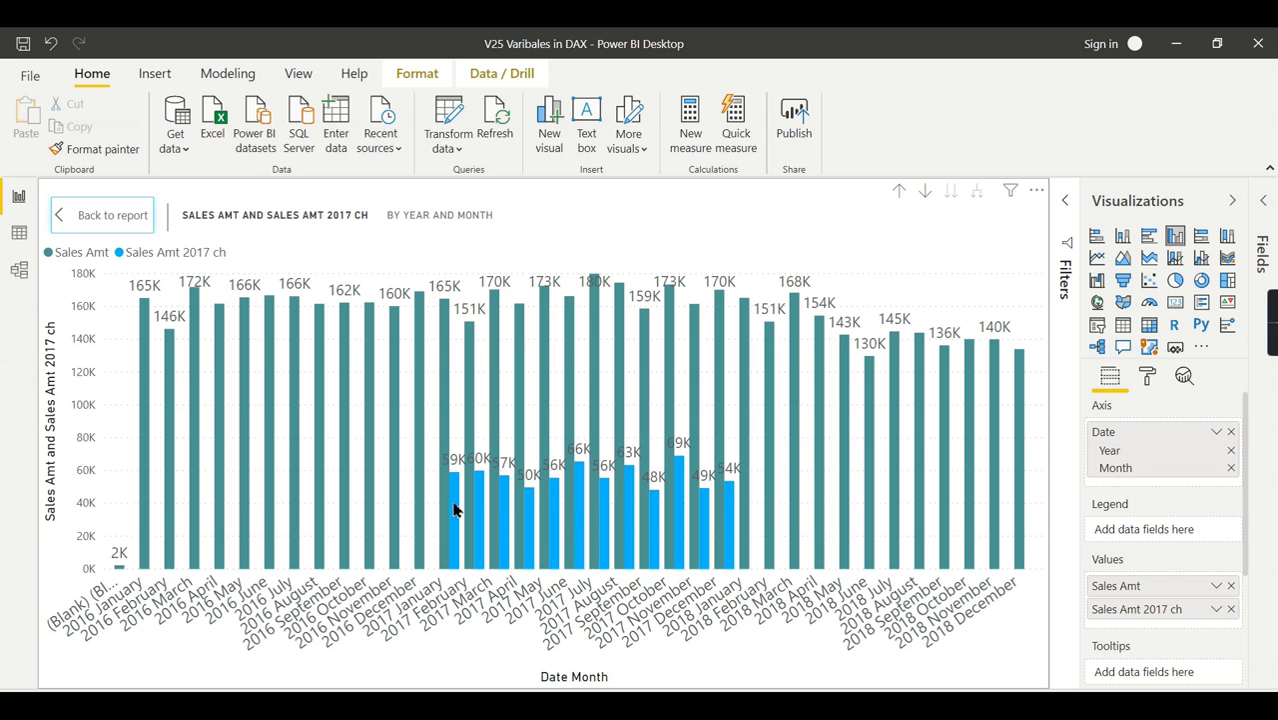
pyautogui.click(144, 214)
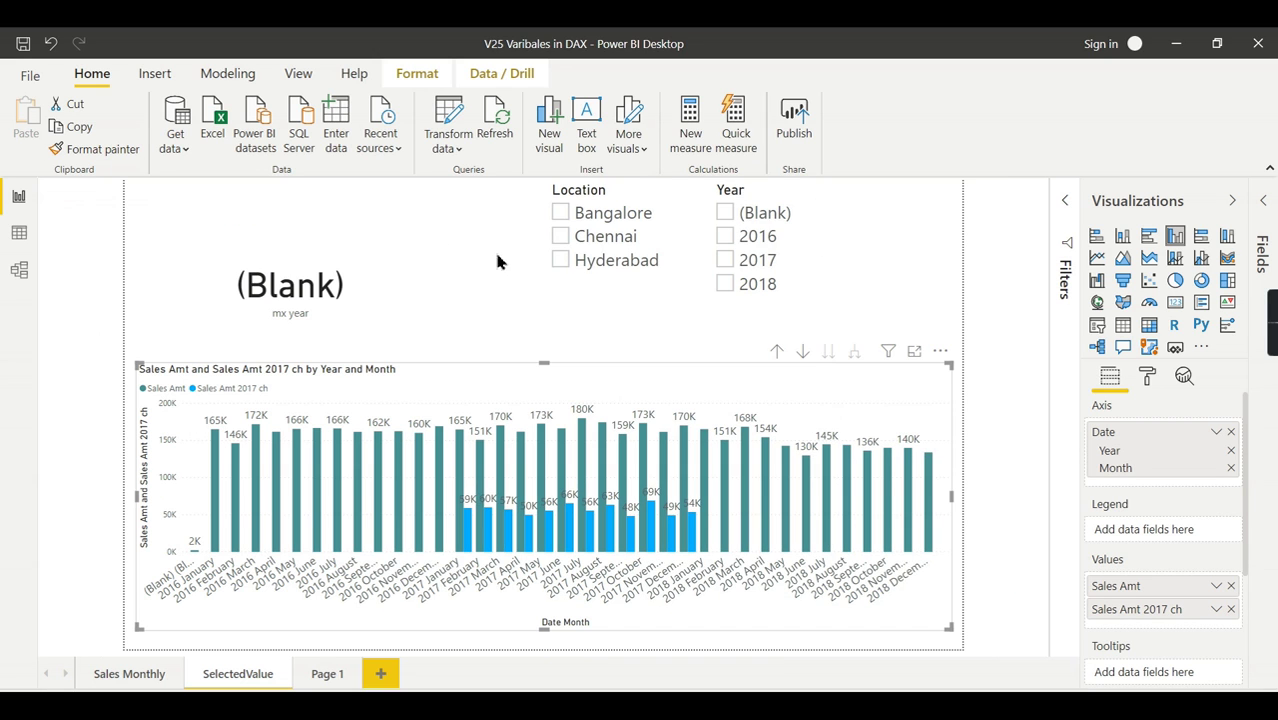
pyautogui.click(725, 260)
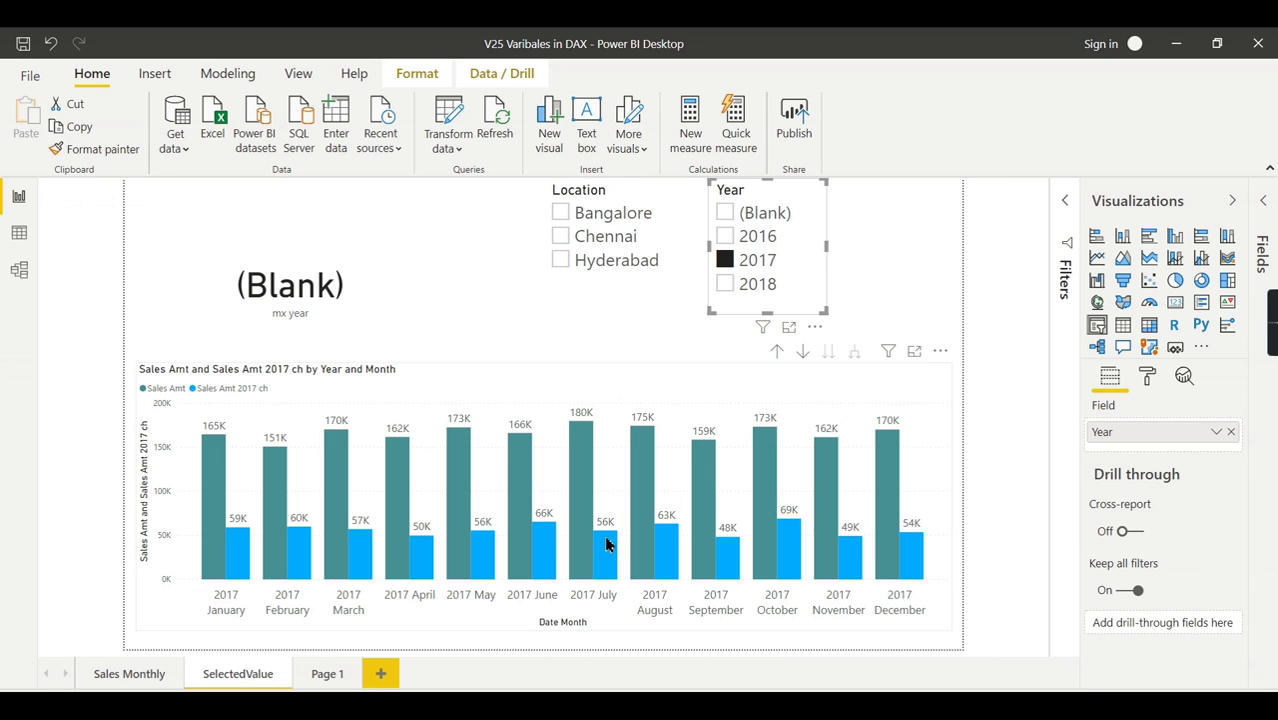
pyautogui.moveTo(576, 468)
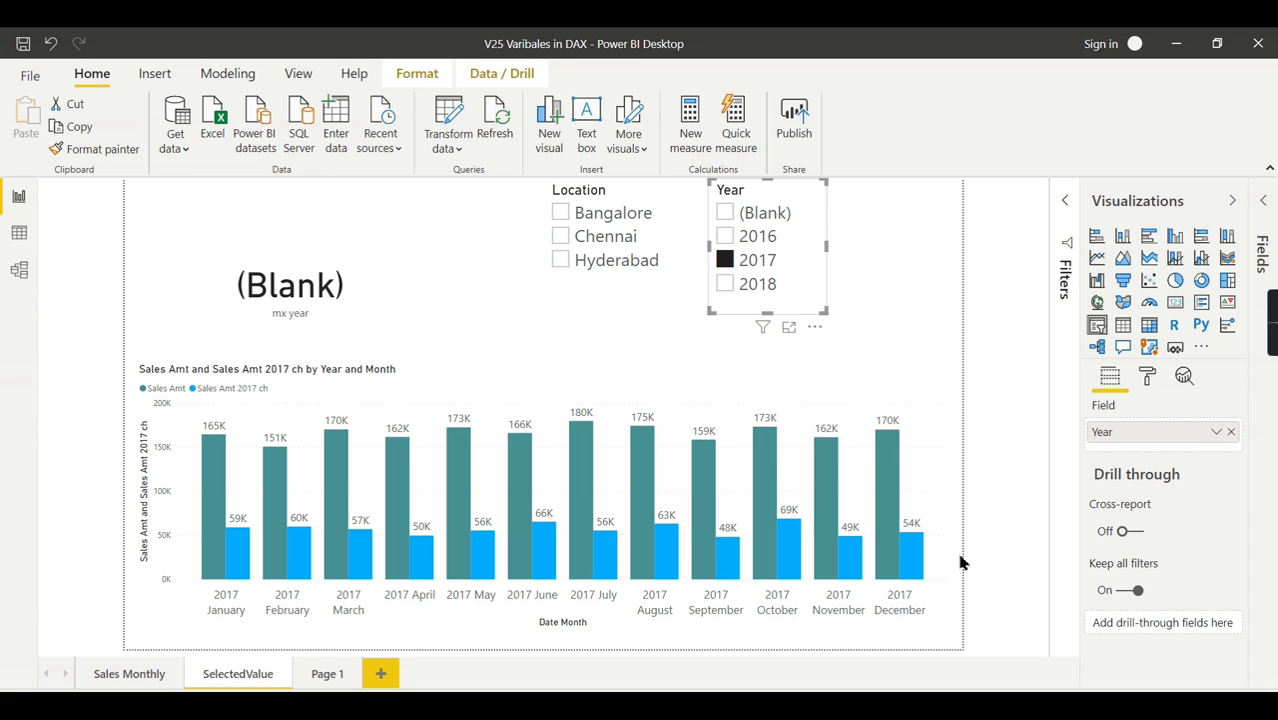
pyautogui.click(1265, 201)
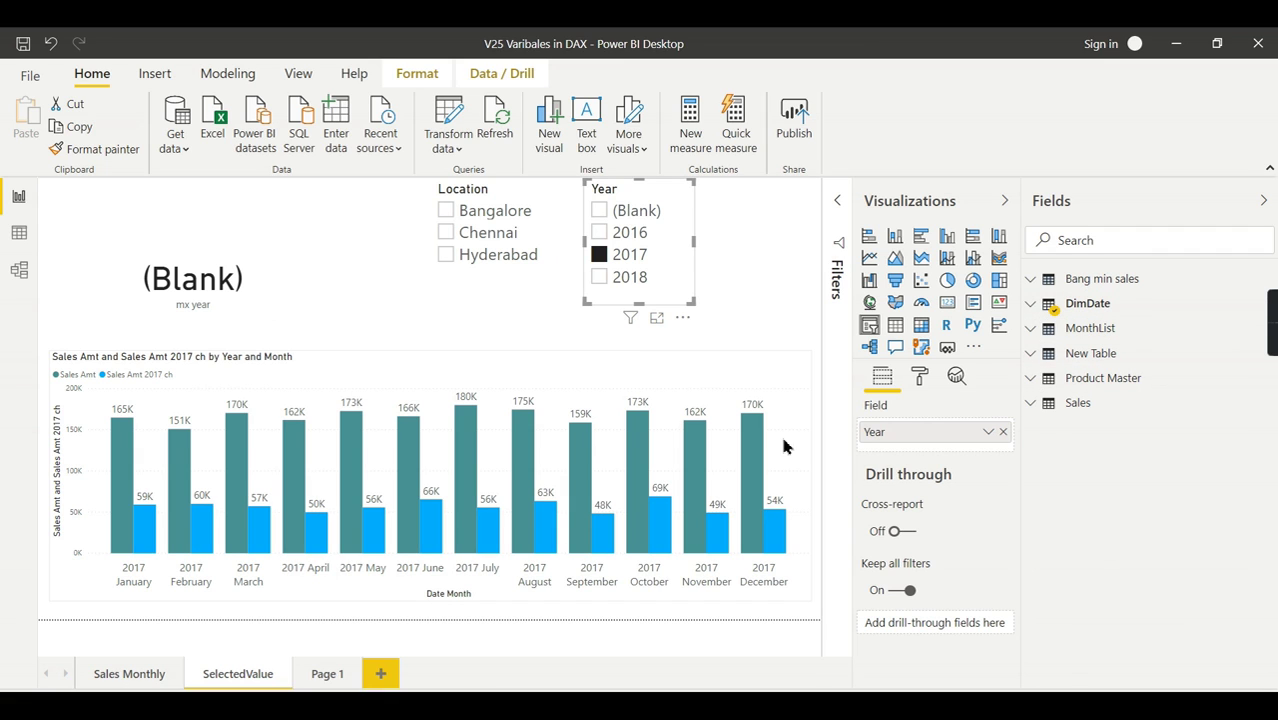
# Step: Open the Sales Amt 2017 ch formula and insert blank lines above CALCULATE
pyautogui.click(738, 369)
pyautogui.click(1031, 408)
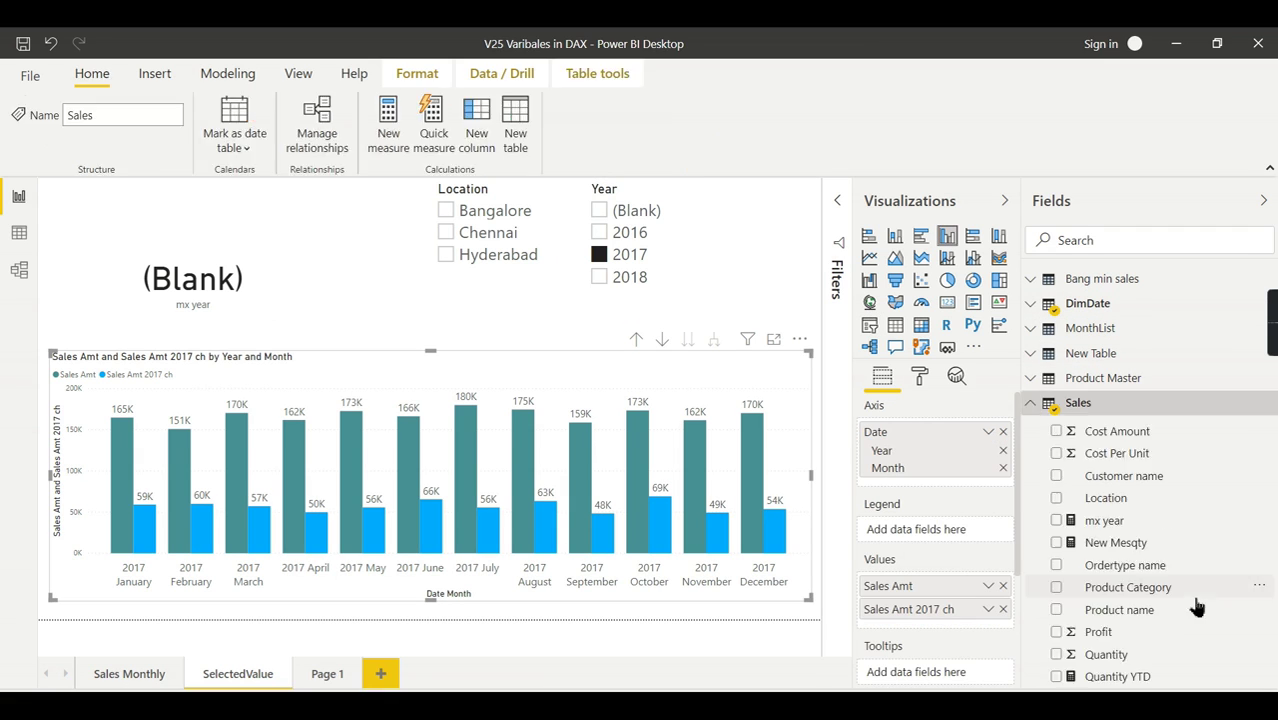
pyautogui.scroll(-3, 1195, 600)
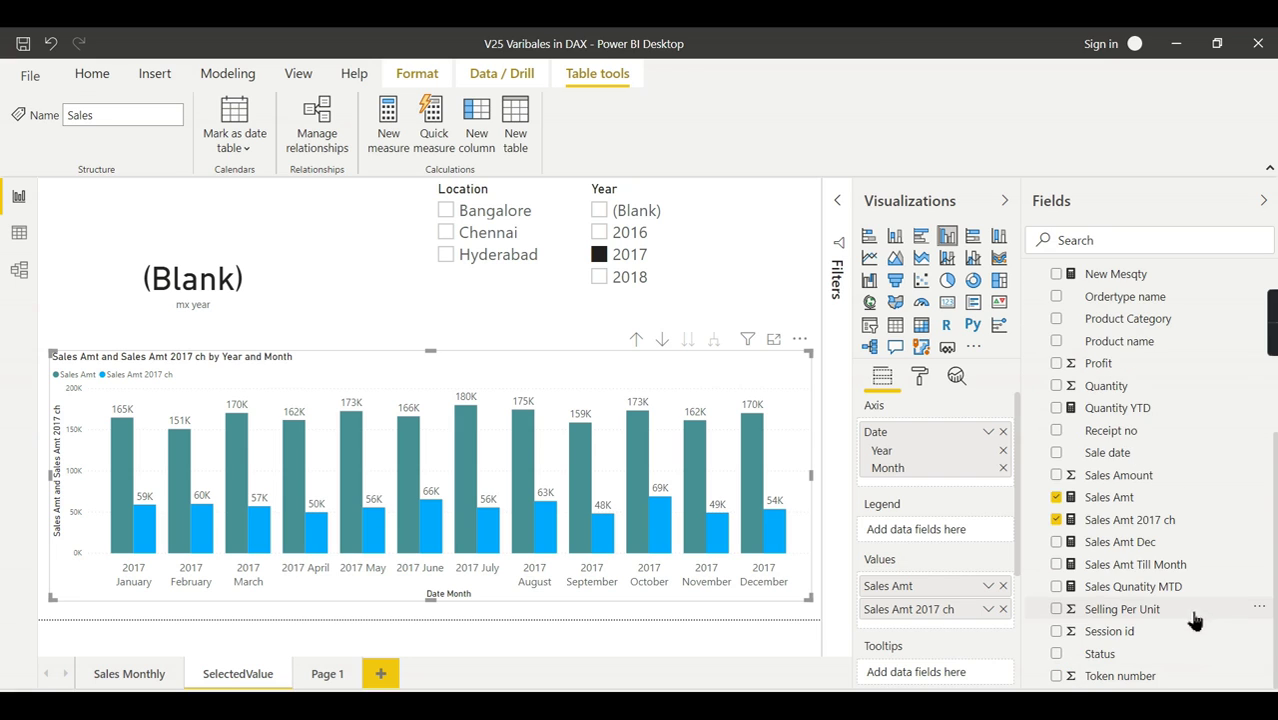
pyautogui.click(1122, 520)
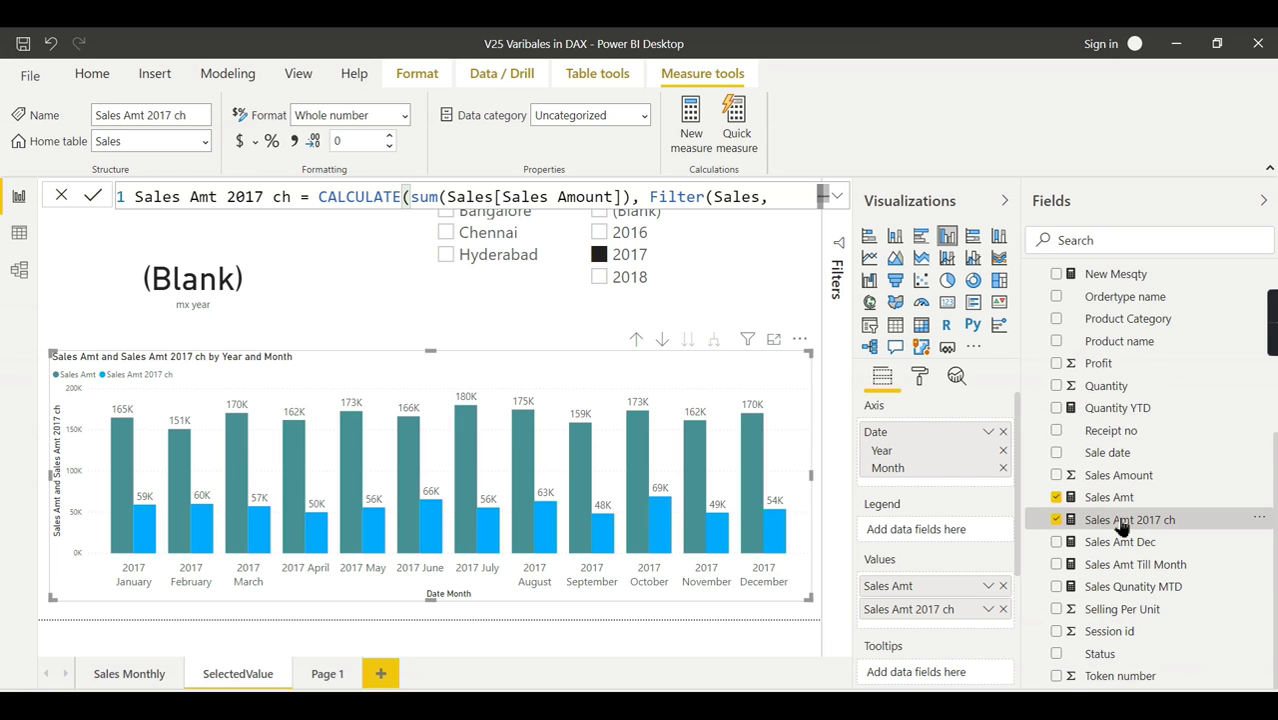
pyautogui.click(838, 199)
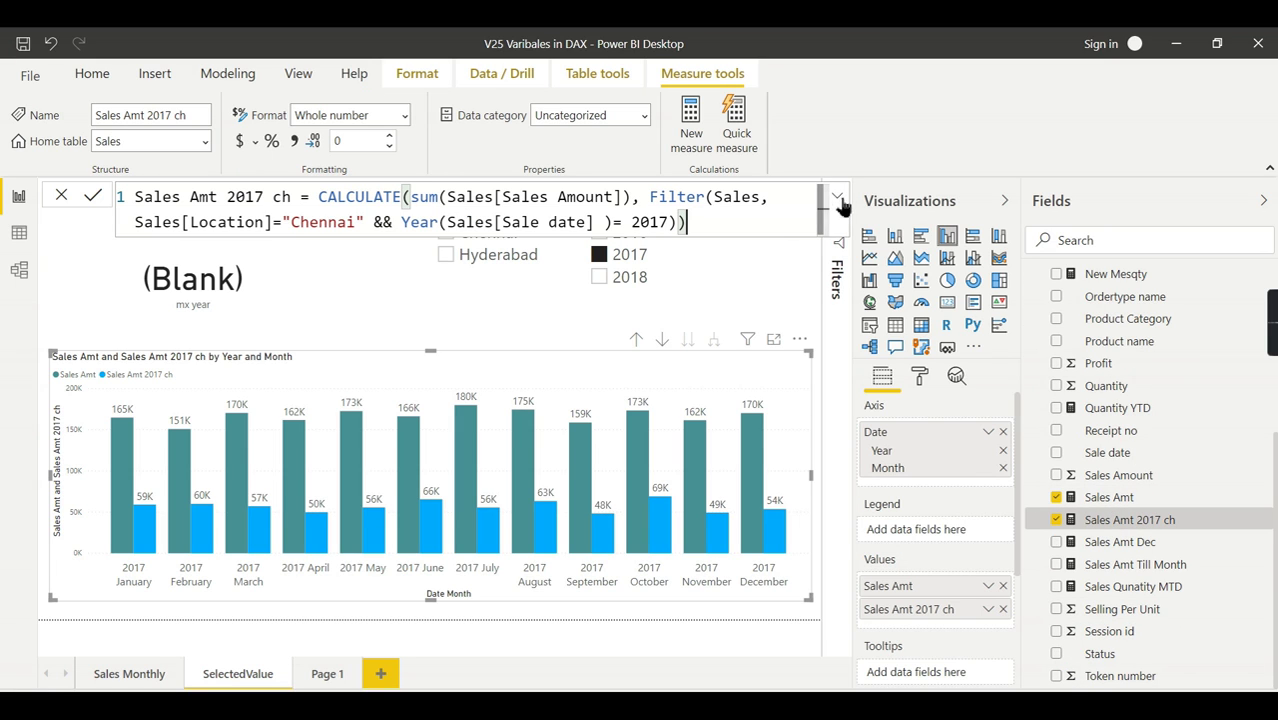
pyautogui.click(315, 200)
pyautogui.hotkey('shift', 'Return')
pyautogui.hotkey('shift', 'Return')
pyautogui.hotkey('shift', 'Return')
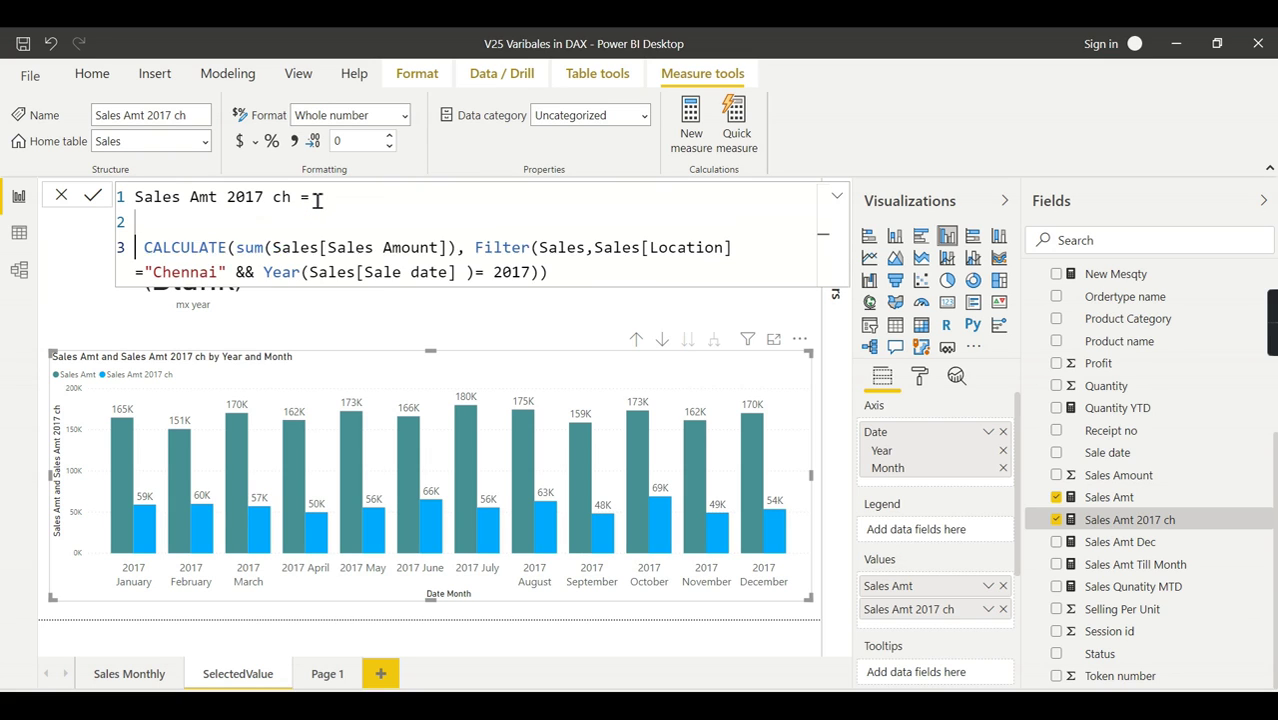
# Step: Declare var loc = "Chennai" and var yr = 2017 on the new lines
pyautogui.click(316, 233)
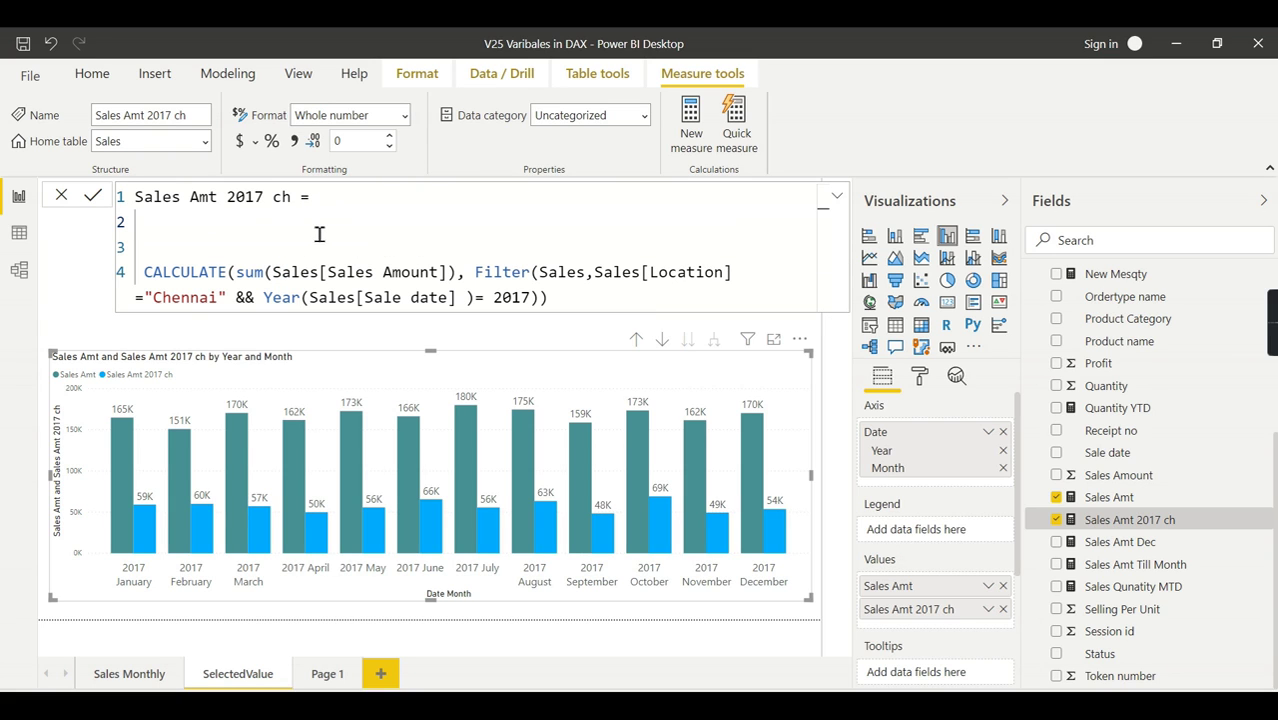
pyautogui.write('var')
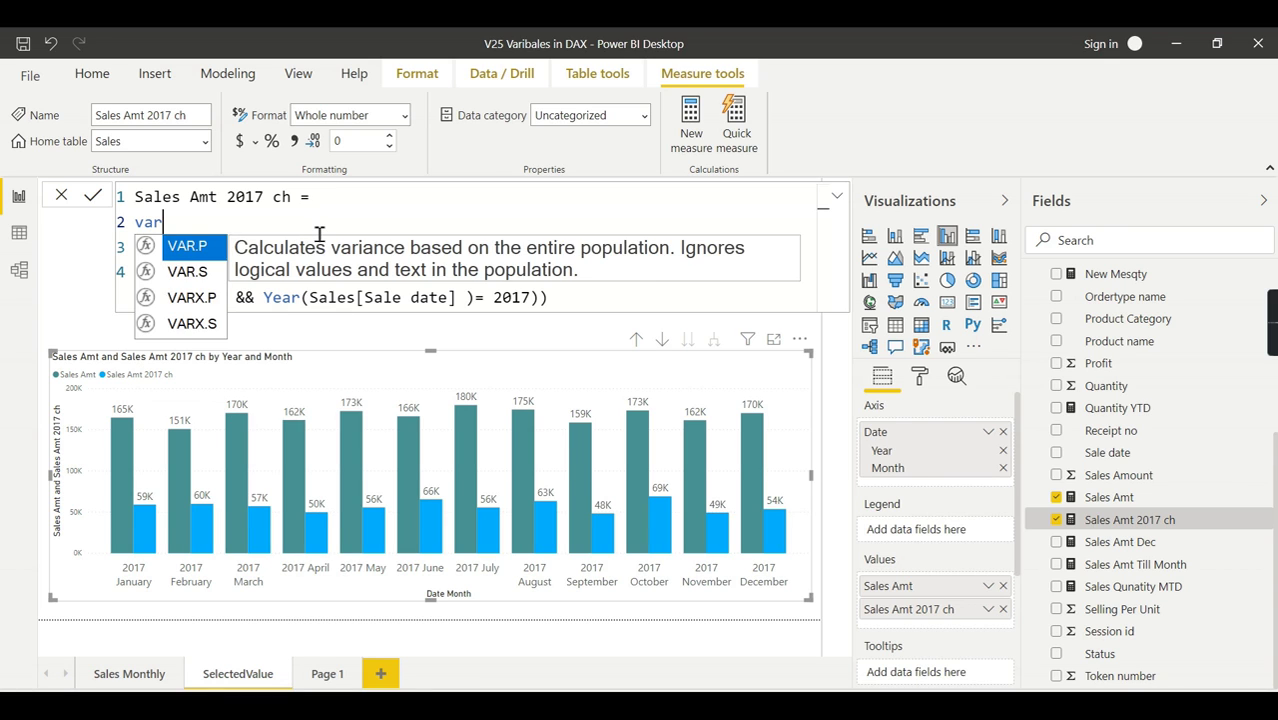
pyautogui.write(' loc =')
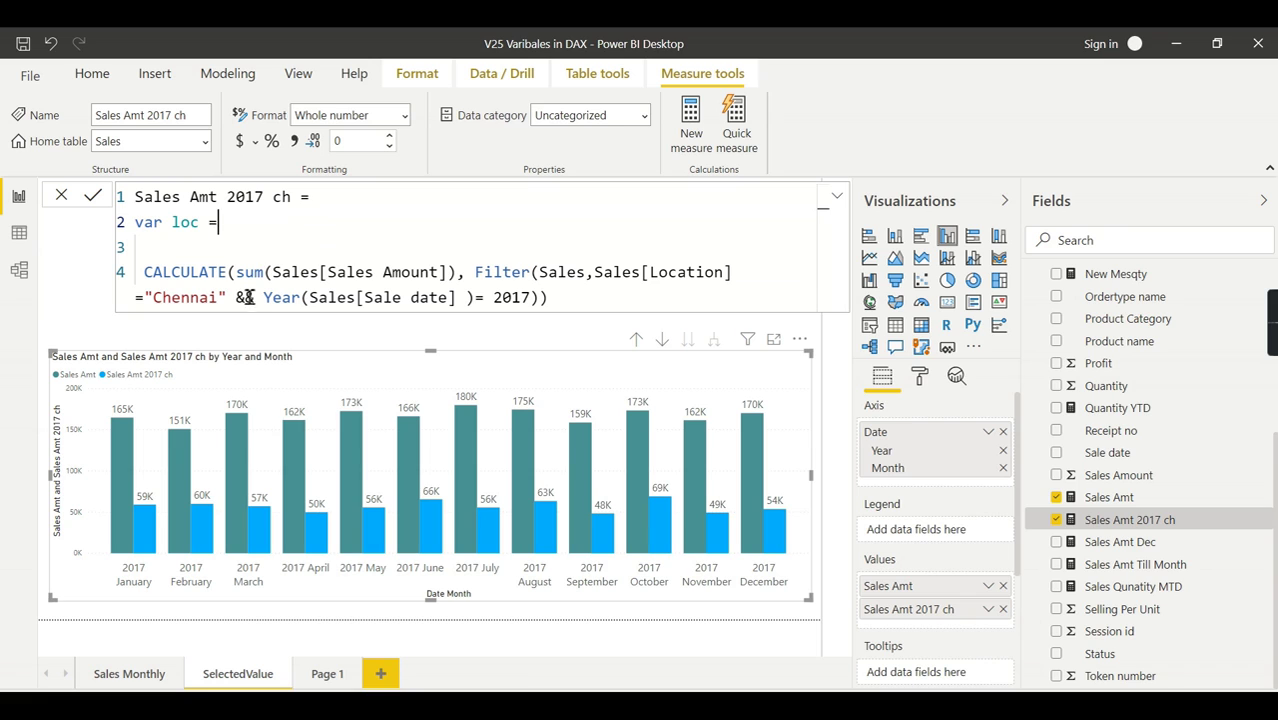
pyautogui.moveTo(238, 298); pyautogui.dragTo(148, 295)
pyautogui.hotkey('ctrl', 'c')
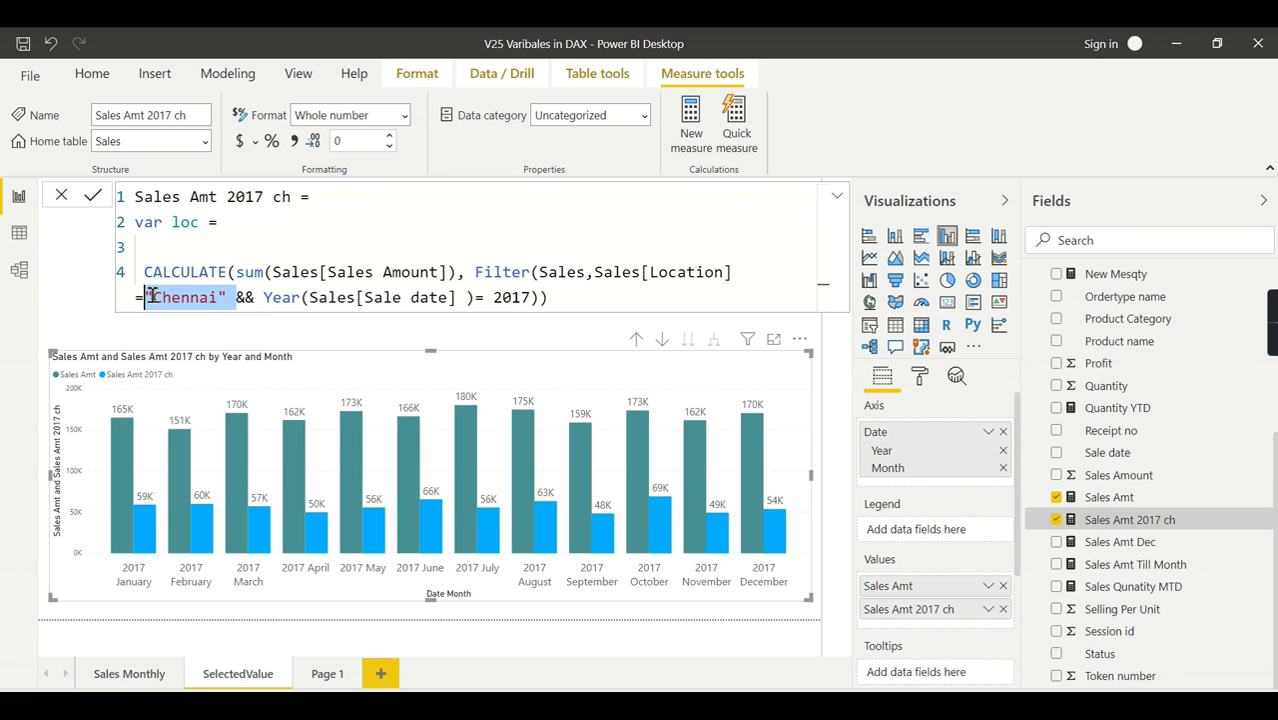
pyautogui.click(258, 228)
pyautogui.hotkey('ctrl', 'v')
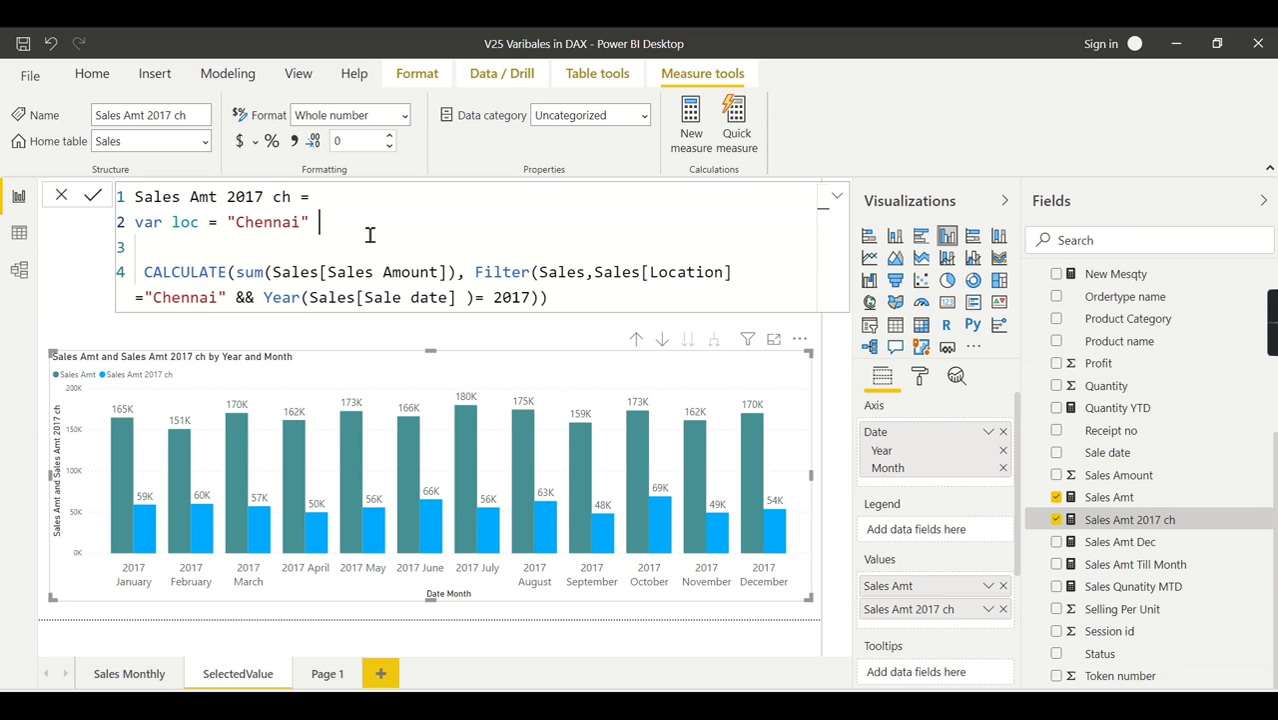
pyautogui.hotkey('shift', 'Return')
pyautogui.write('var')
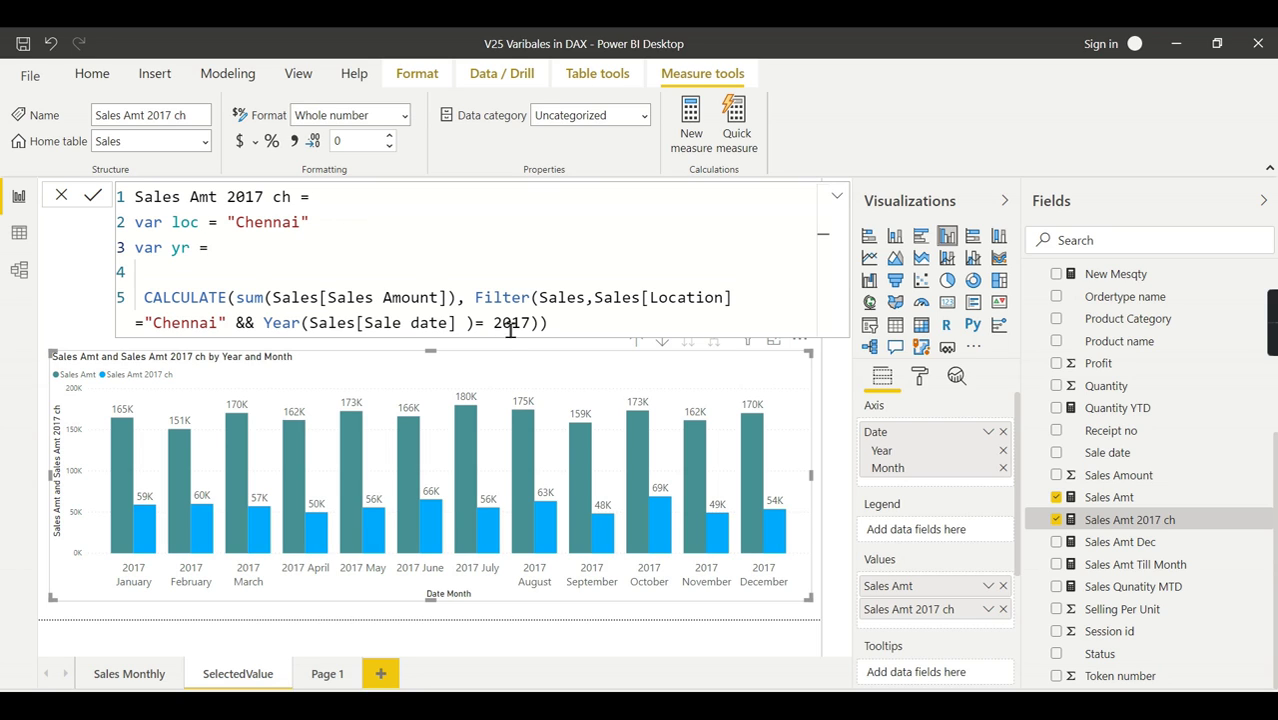
pyautogui.write('yr = 2017')
pyautogui.moveTo(229, 323); pyautogui.dragTo(147, 323)
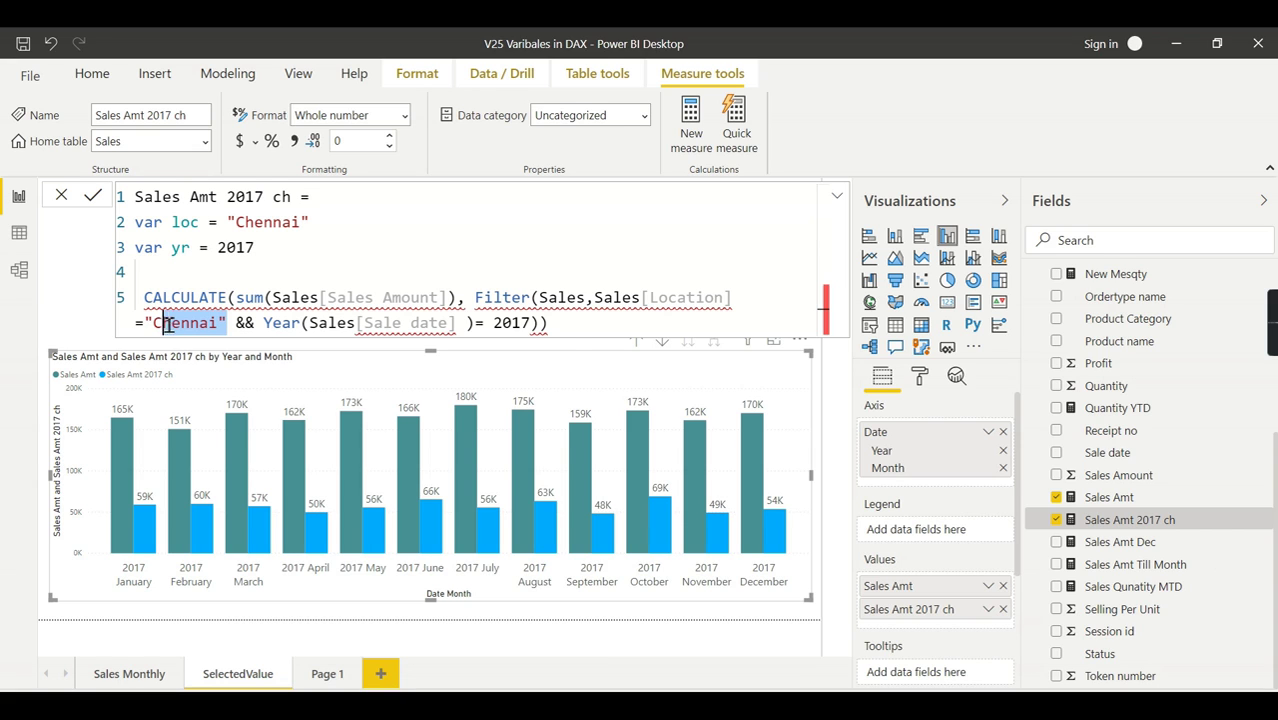
# Step: Replace "Chennai" with loc and 2017 with yr in the FILTER conditions
pyautogui.press('BackSpace')
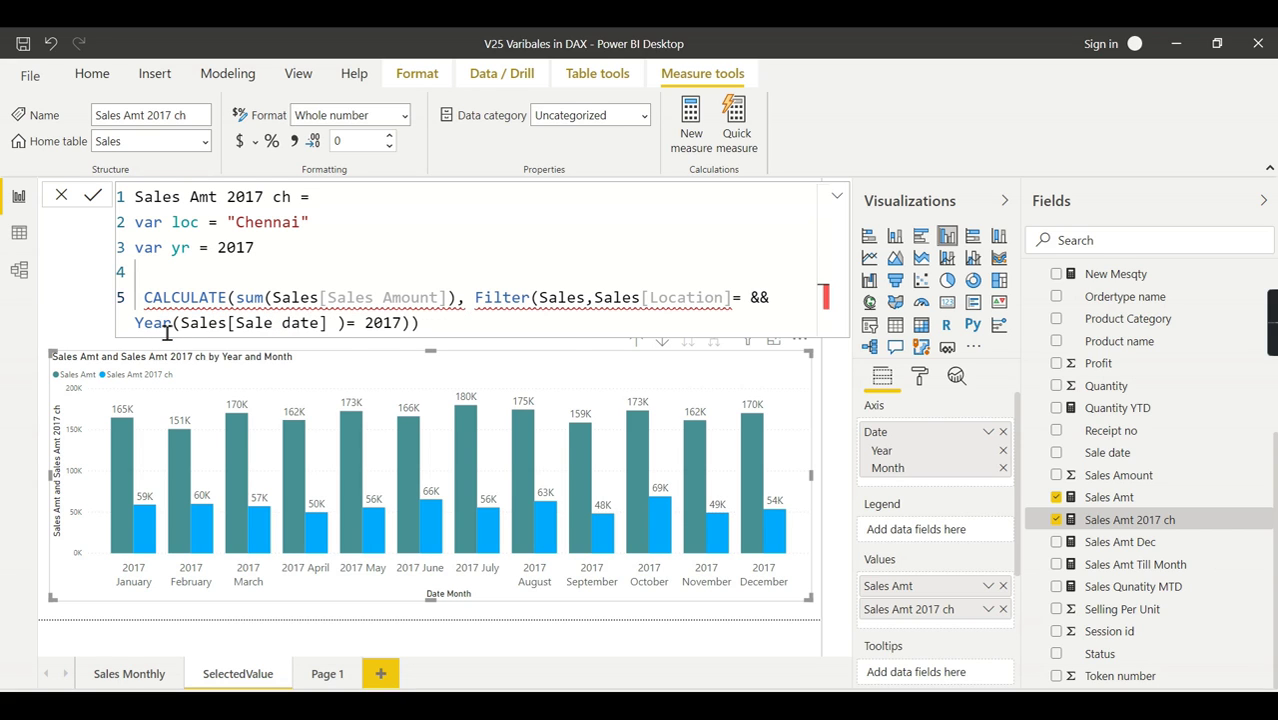
pyautogui.doubleClick(184, 222)
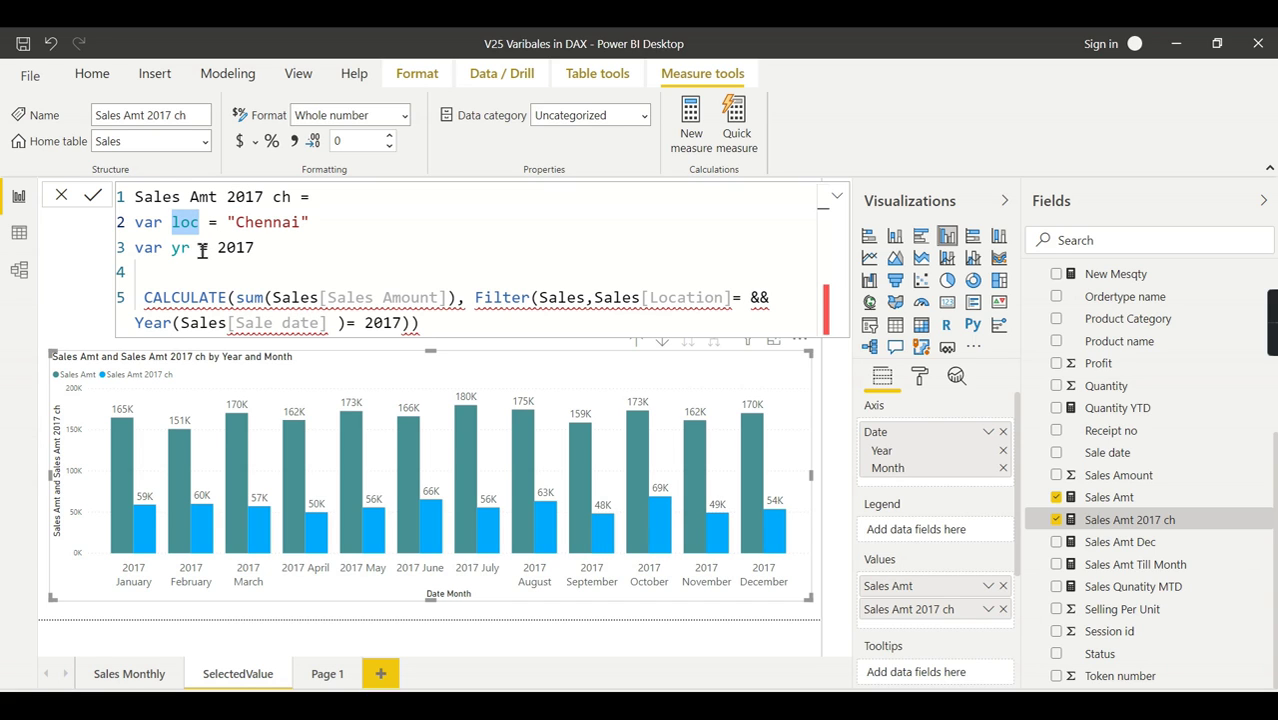
pyautogui.click(745, 298)
pyautogui.write('loc')
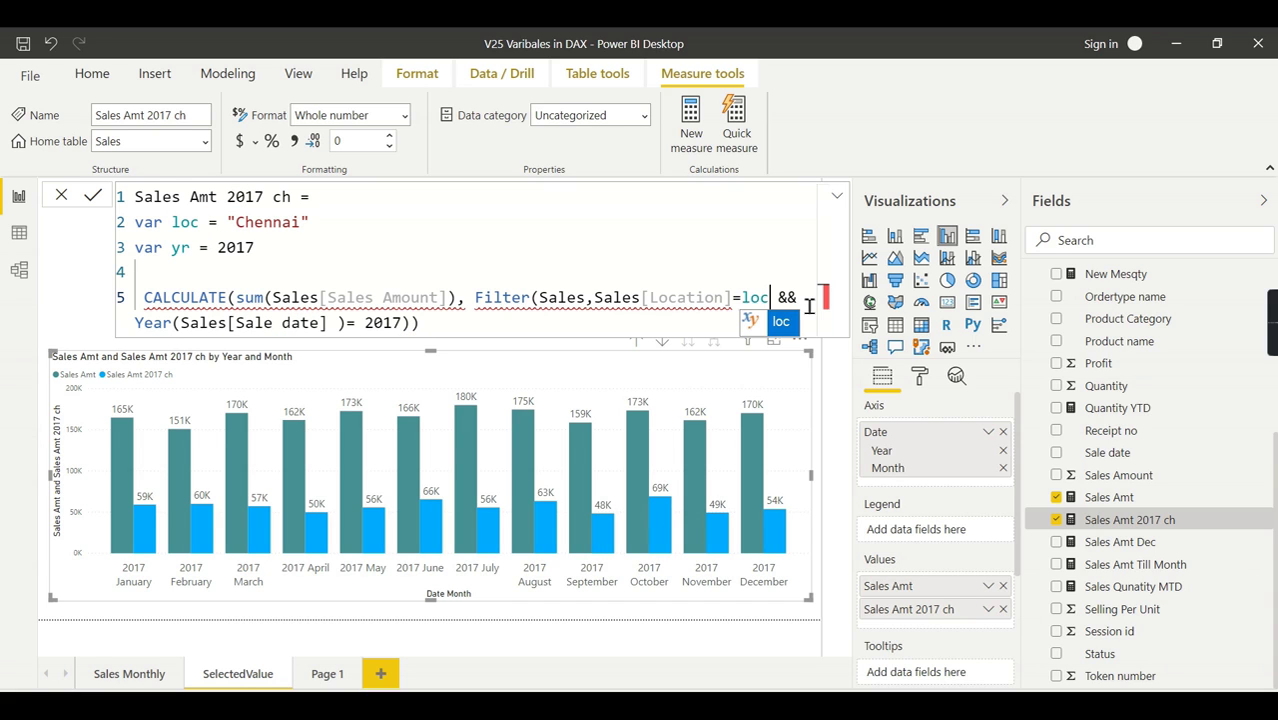
pyautogui.click(569, 325)
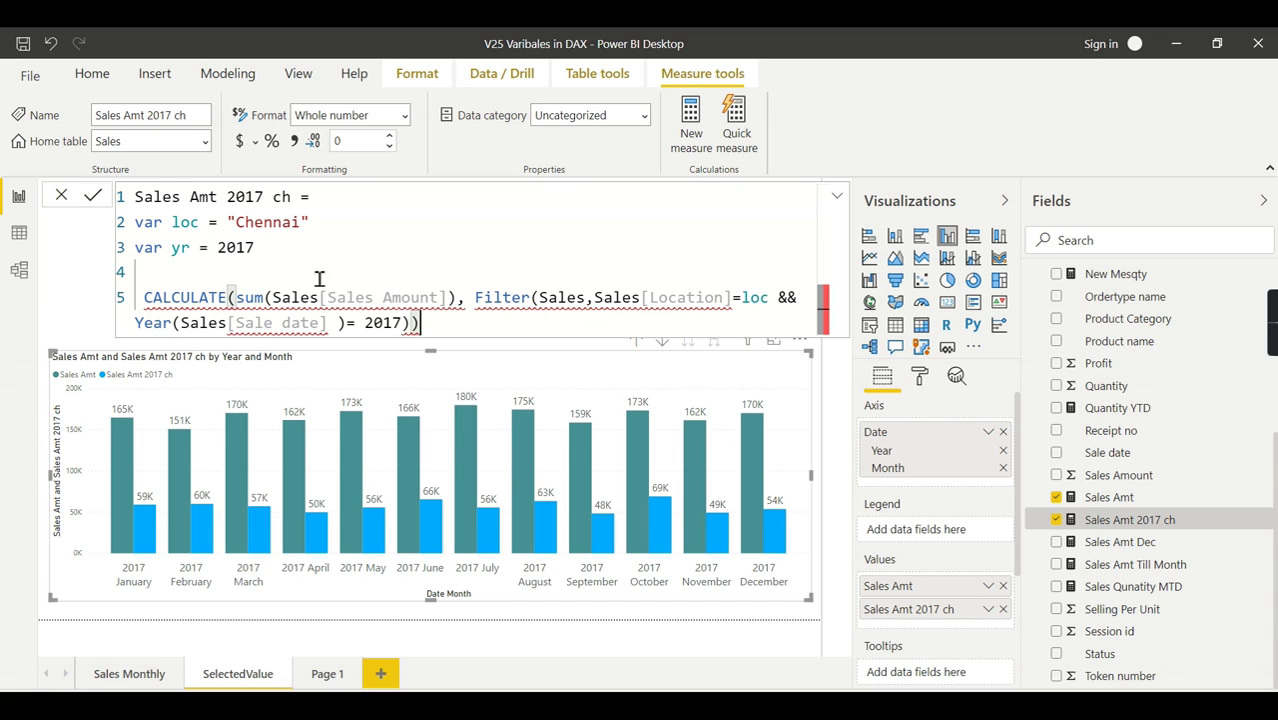
pyautogui.doubleClick(180, 248)
pyautogui.hotkey('ctrl', 'c')
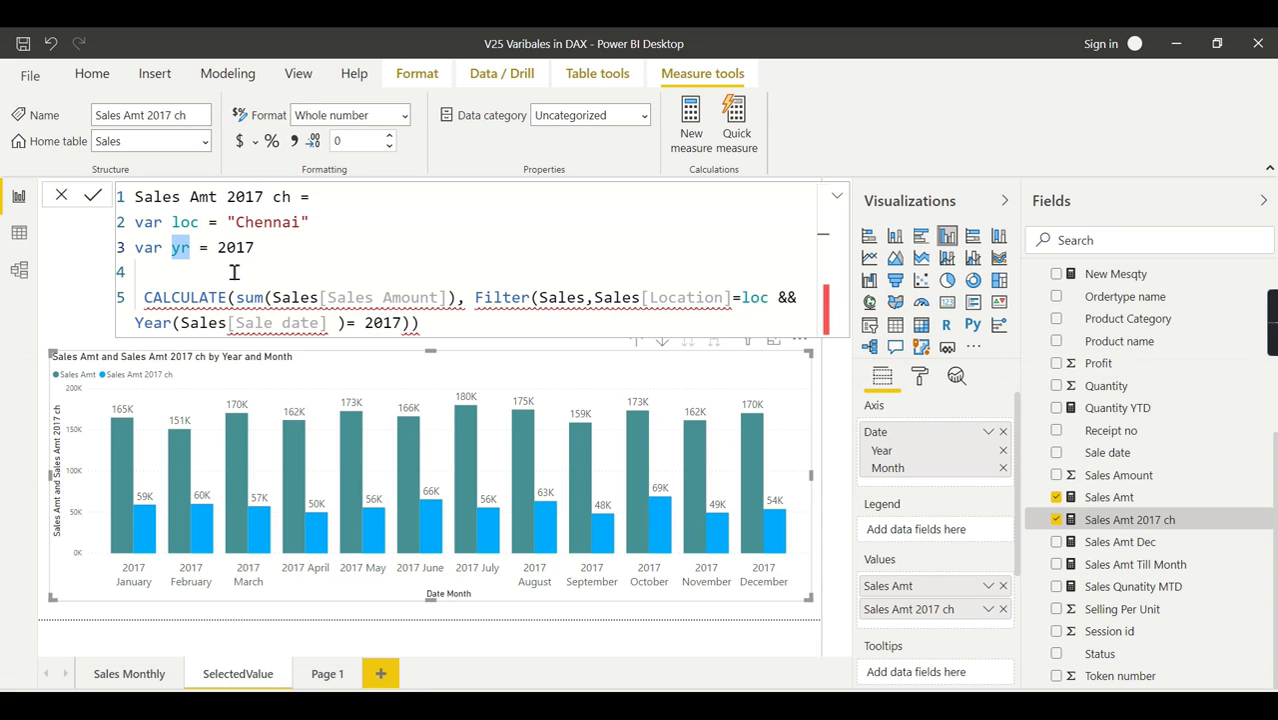
pyautogui.doubleClick(400, 322)
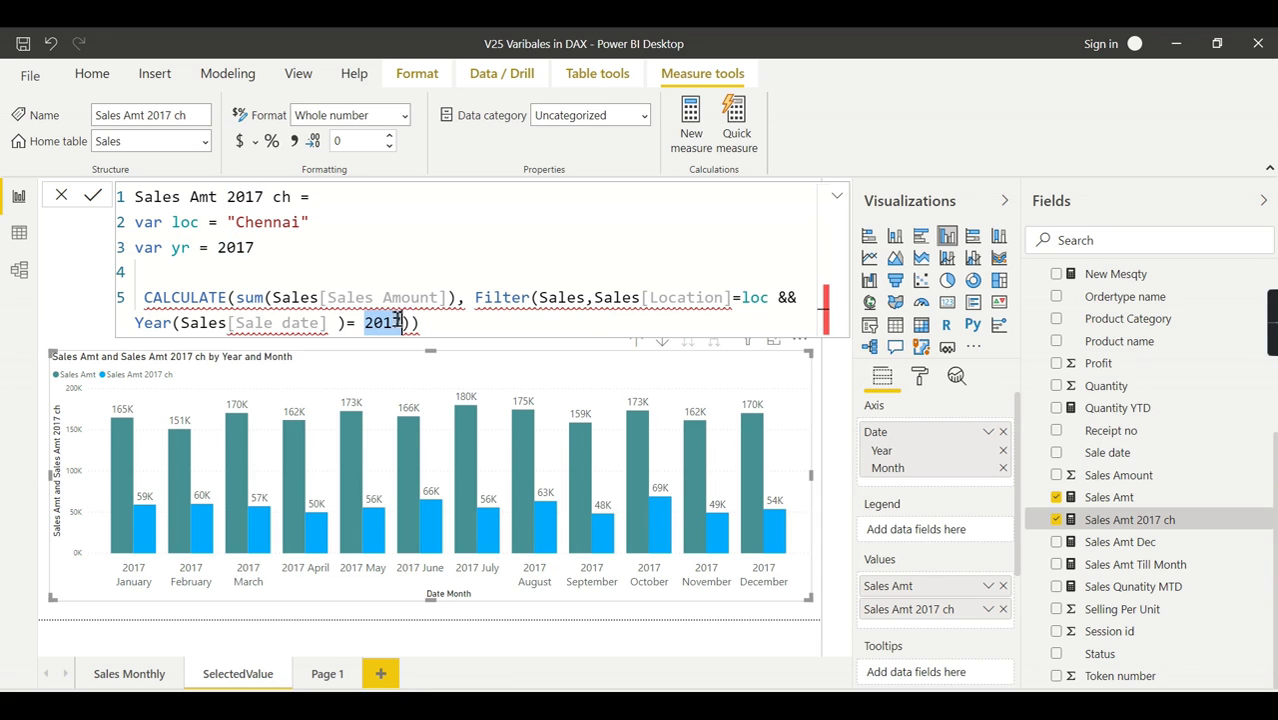
pyautogui.hotkey('ctrl', 'v')
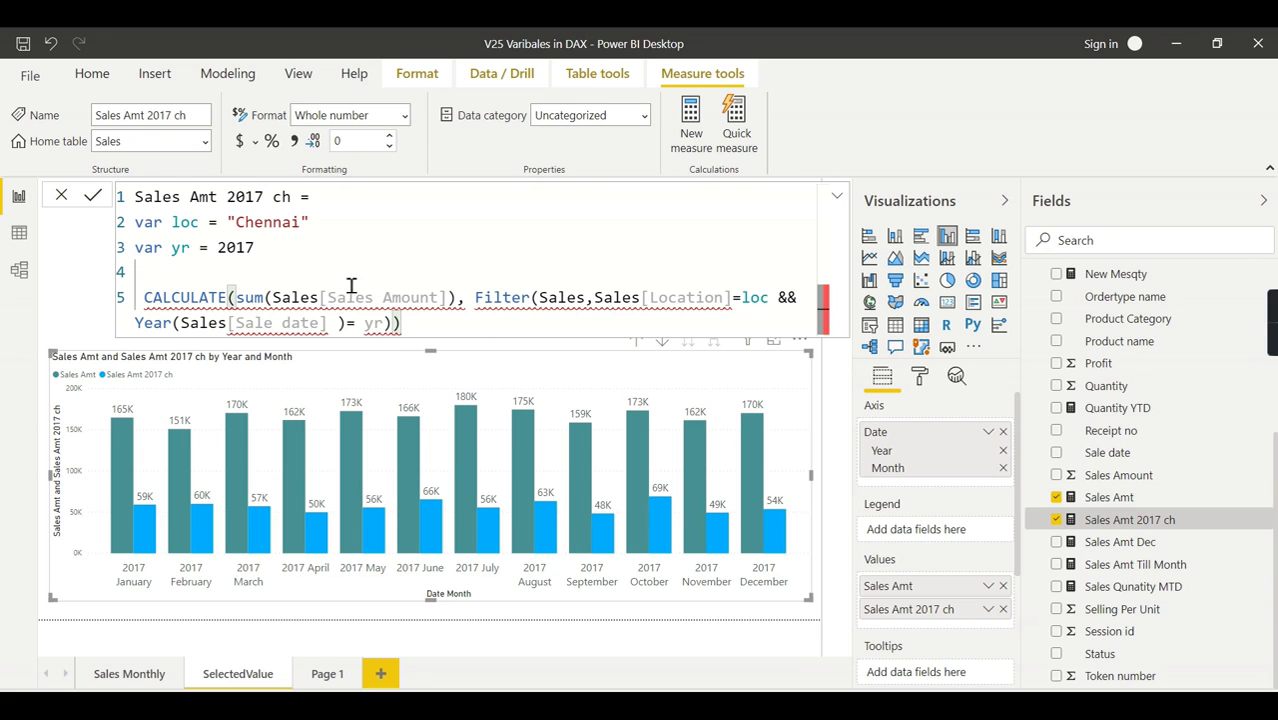
# Step: Add a return line before CALCULATE and commit the rewritten measure
pyautogui.moveTo(137, 222); pyautogui.dragTo(294, 250)
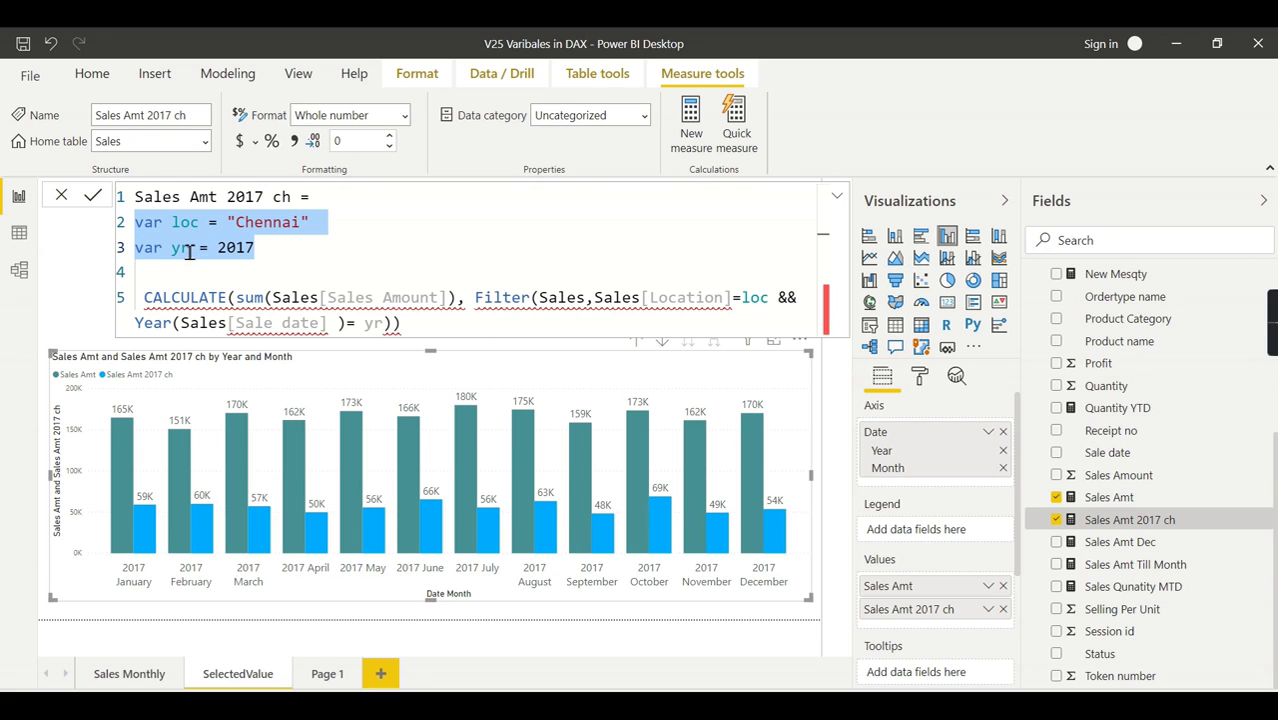
pyautogui.click(243, 278)
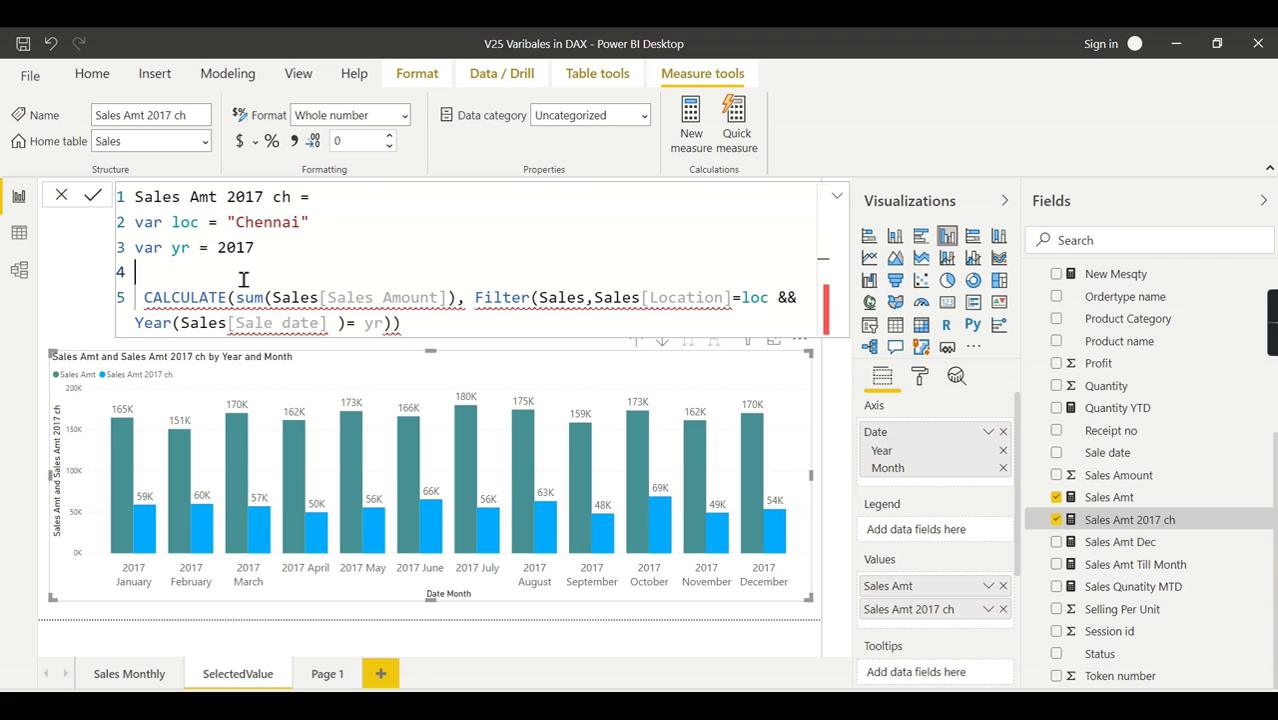
pyautogui.write('reyru')
pyautogui.press('BackSpace')
pyautogui.press('BackSpace')
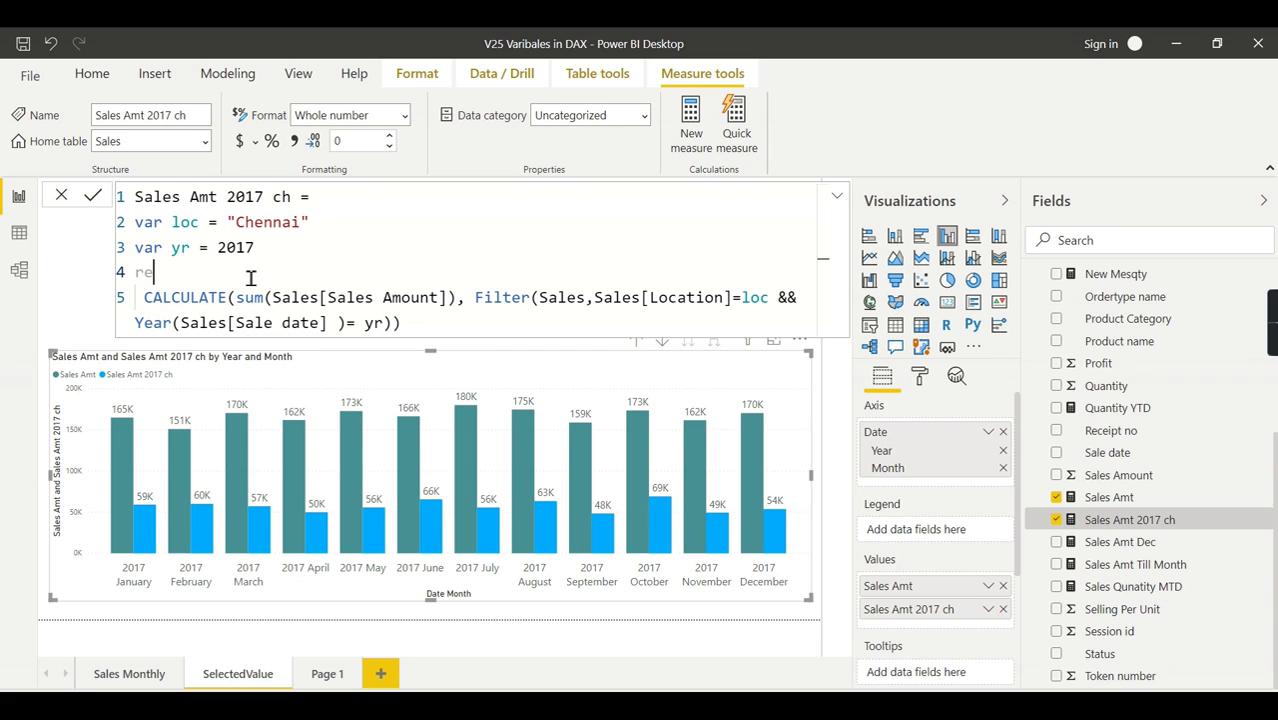
pyautogui.write('turn')
pyautogui.click(508, 322)
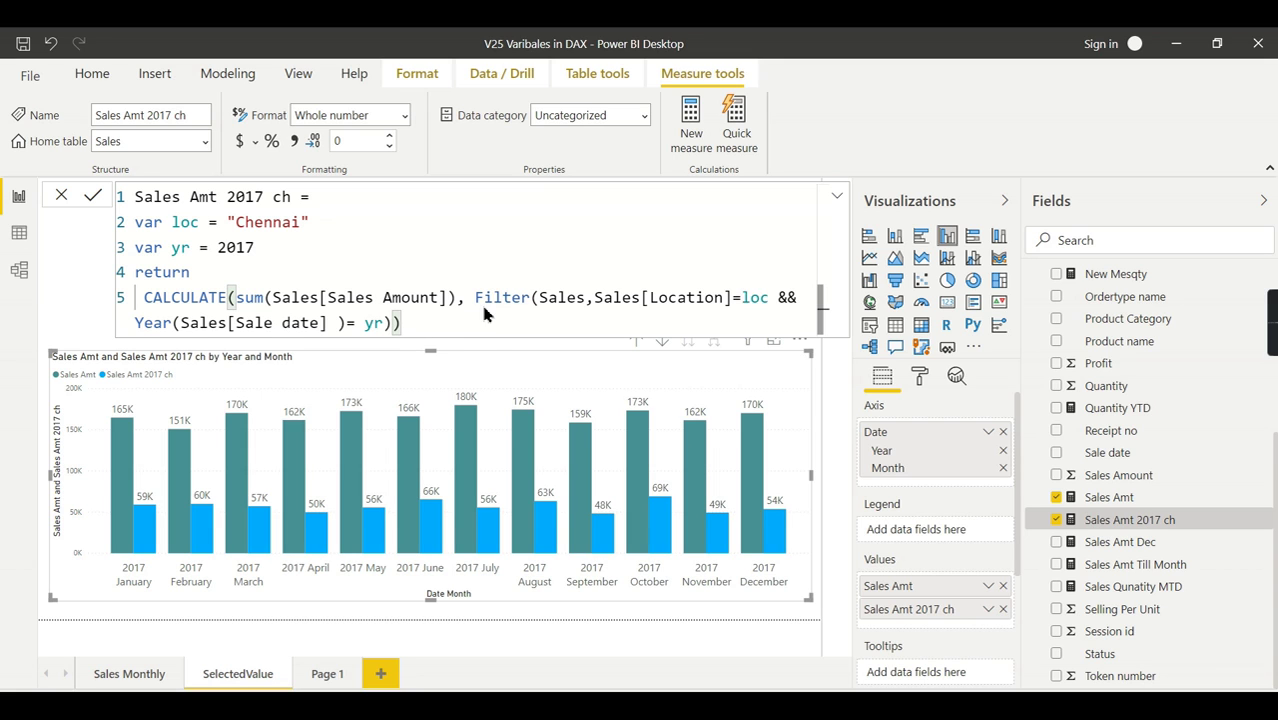
pyautogui.press('Return')
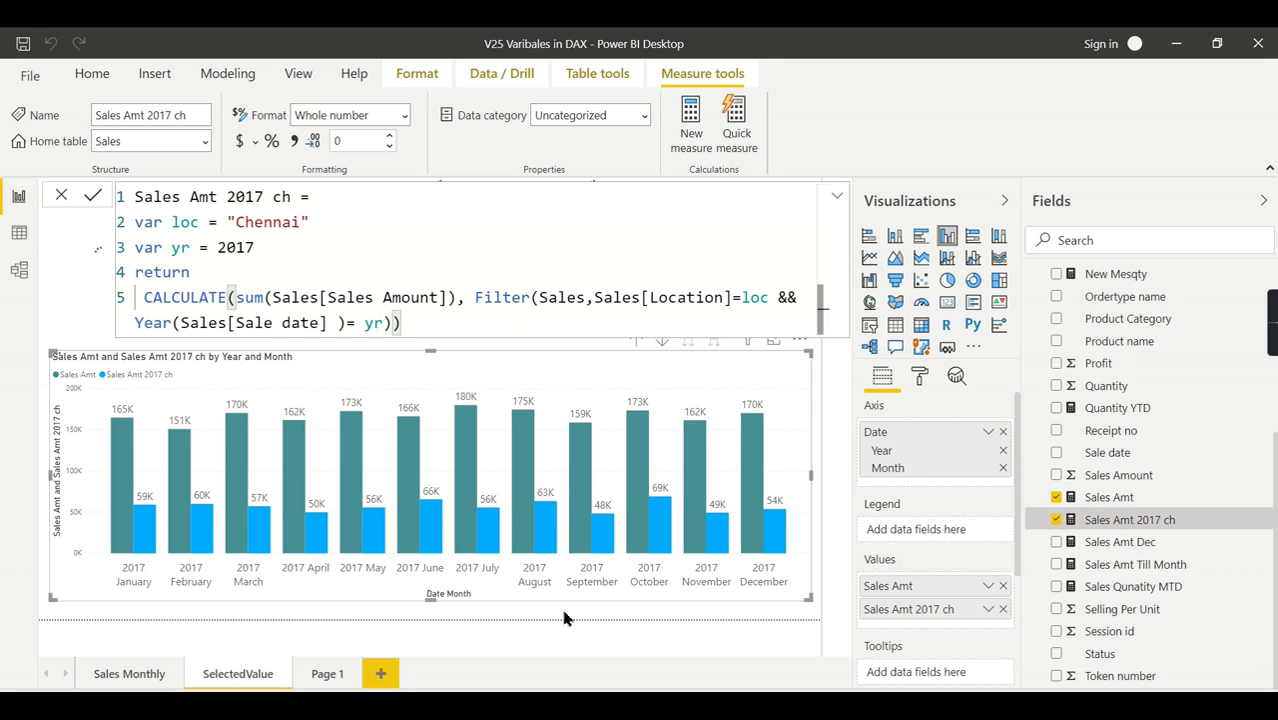
# Step: Set the Location slicer to Chennai, clear 2017 from Year, and collapse both side panes
pyautogui.click(560, 616)
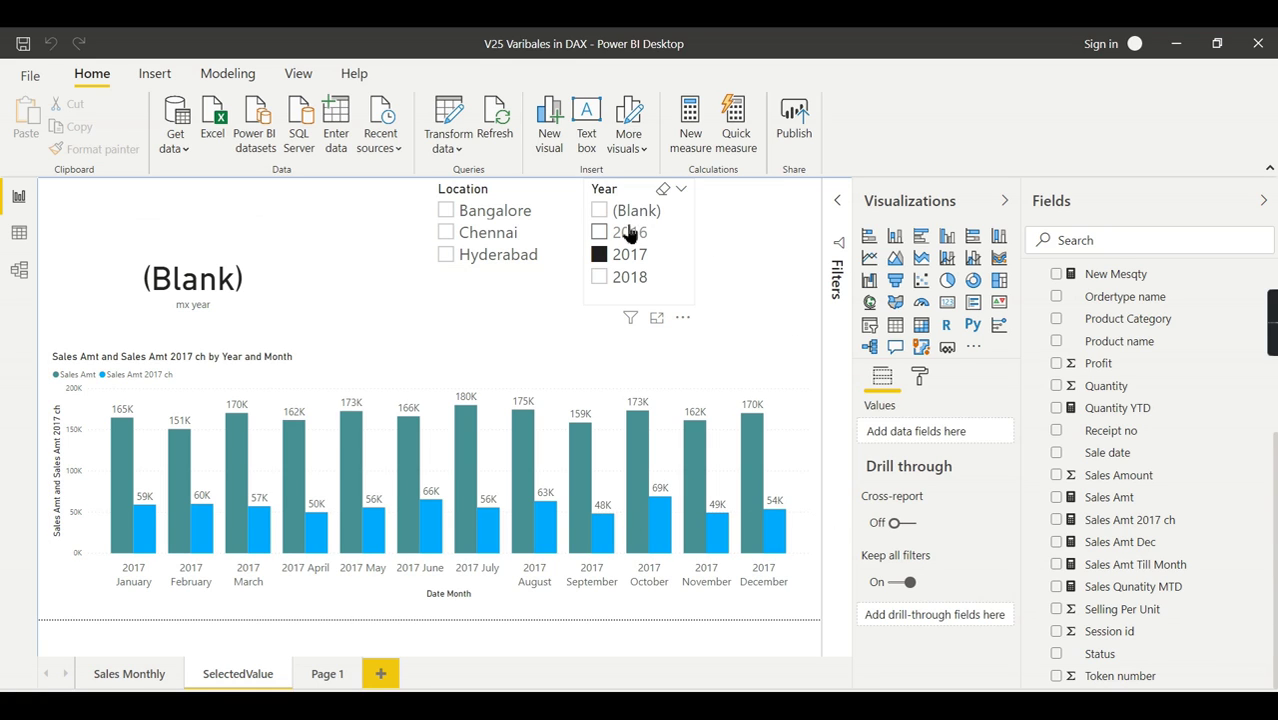
pyautogui.click(446, 232)
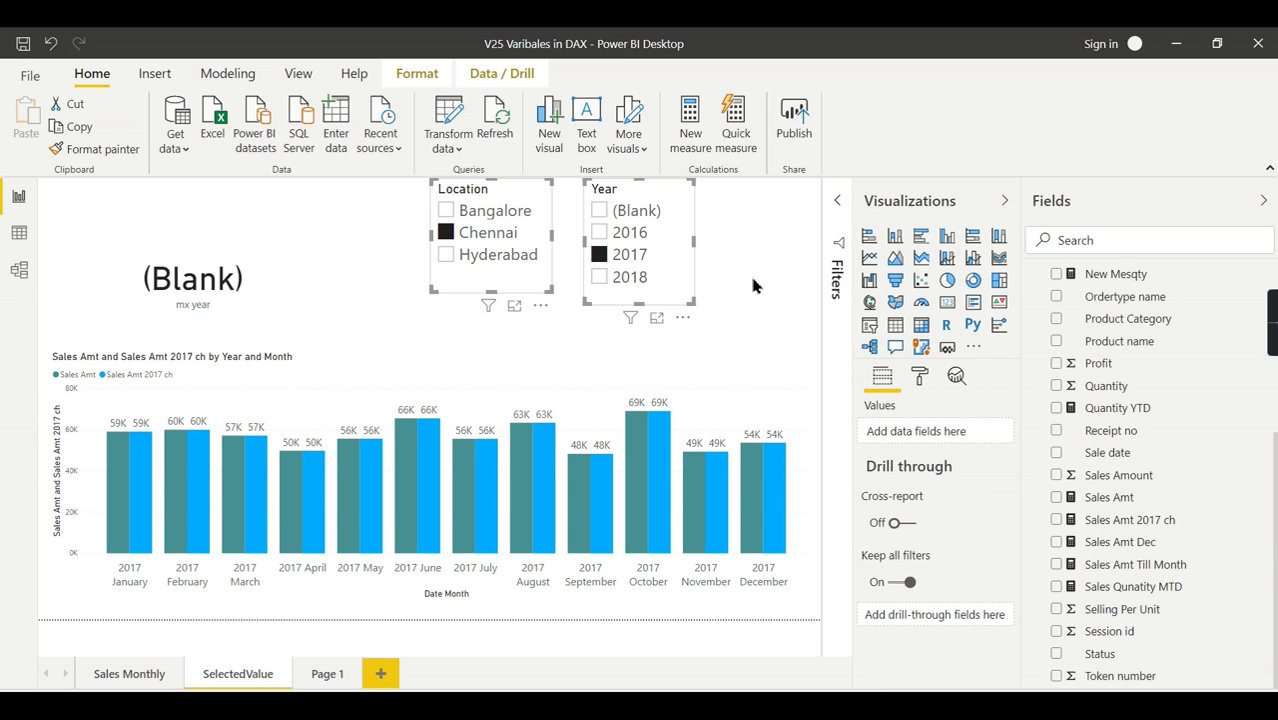
pyautogui.click(602, 256)
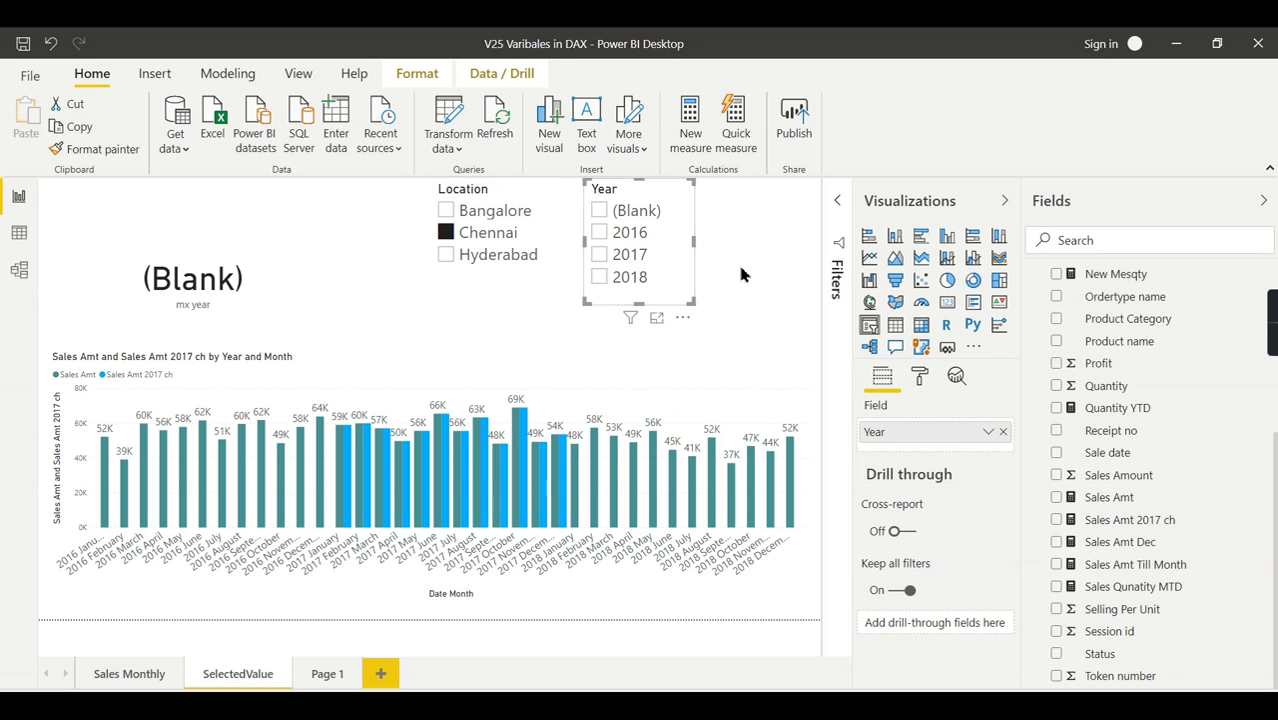
pyautogui.click(1001, 201)
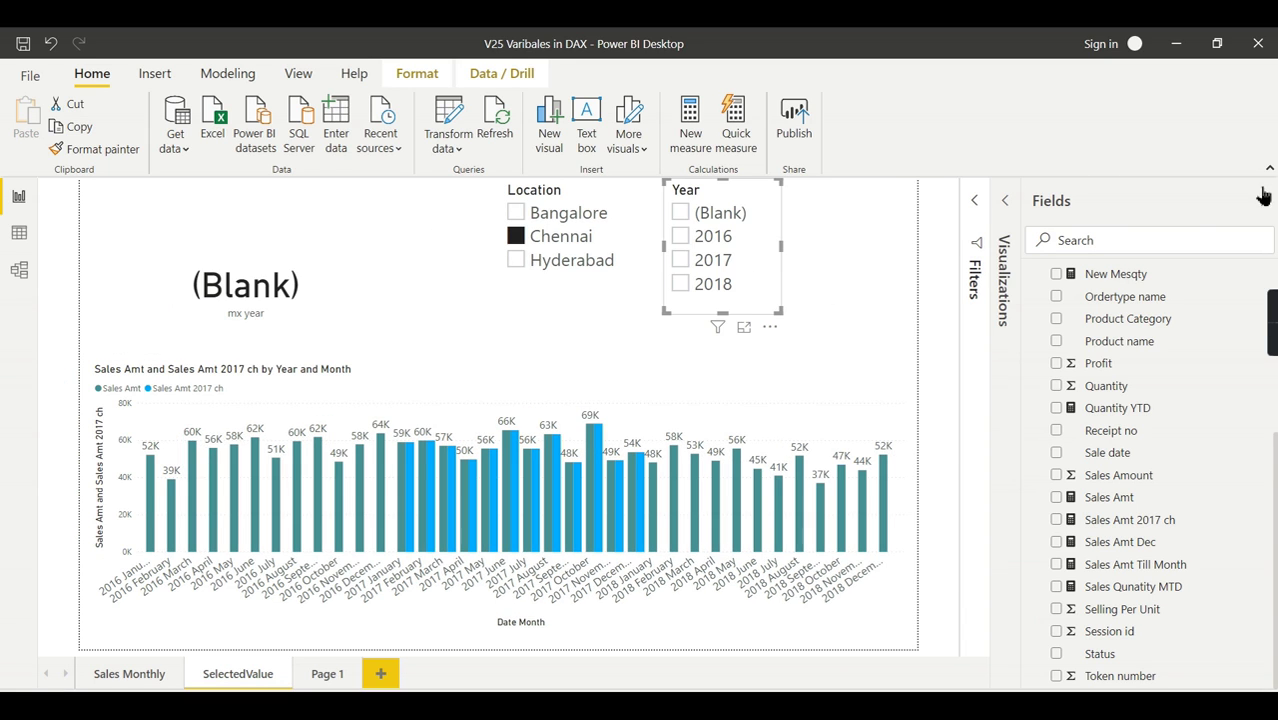
pyautogui.click(1263, 200)
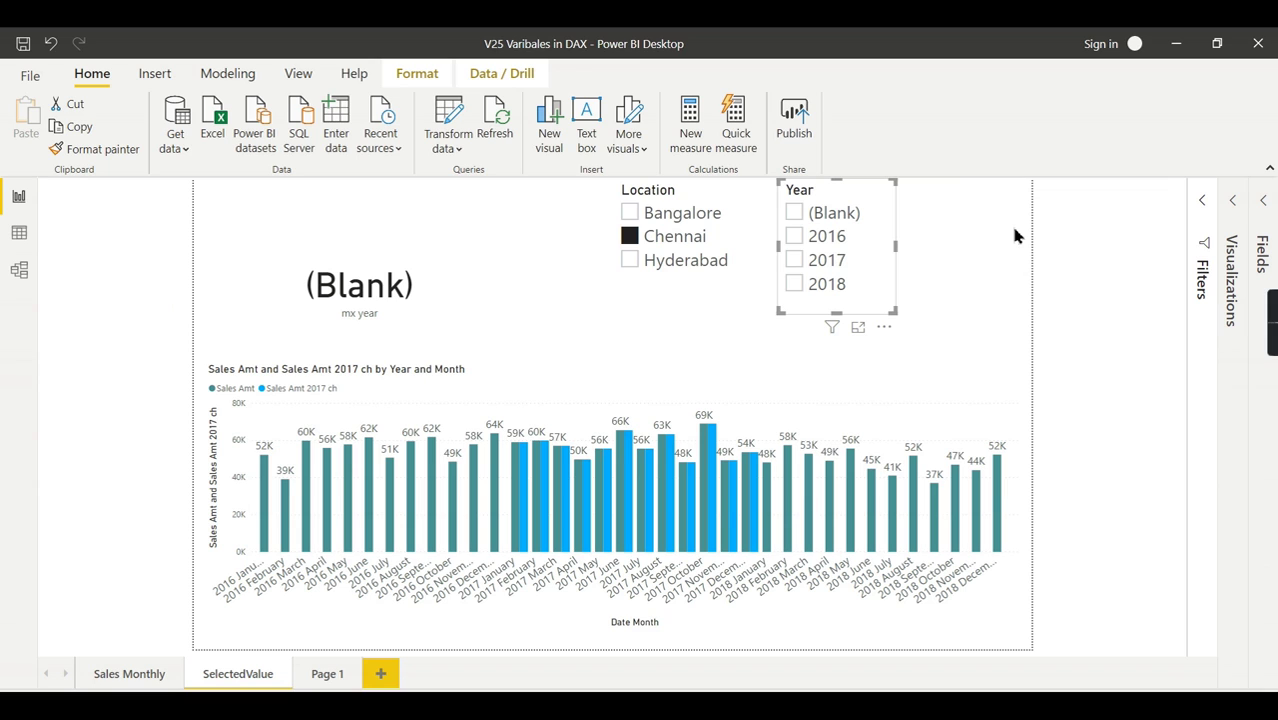